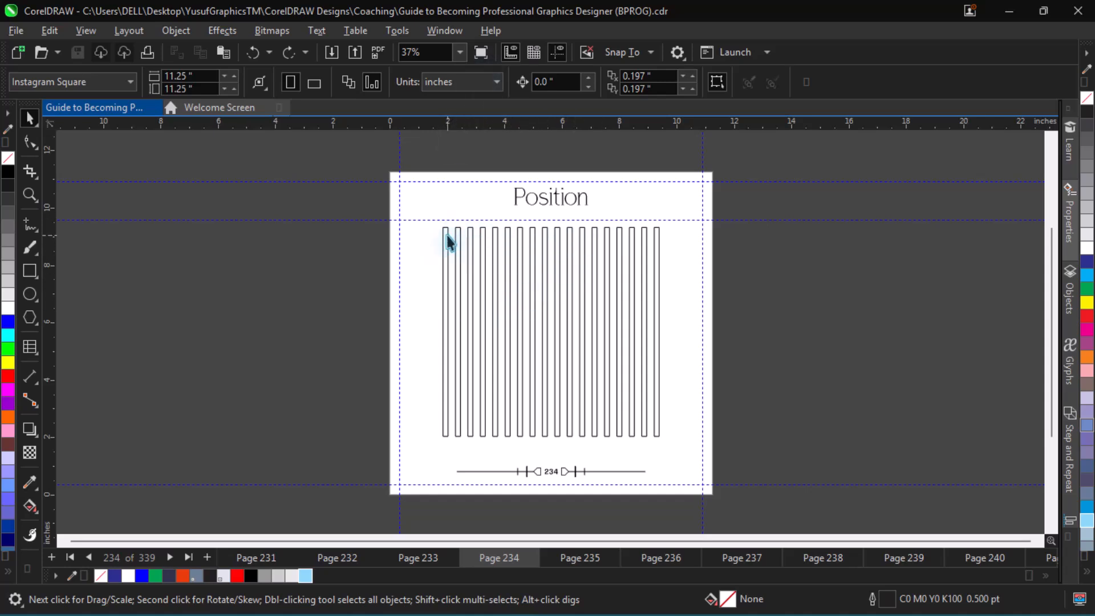
Go to the Position Practice Sheet on page 235 and open the Transform docker's position settings
key(Page_Down)
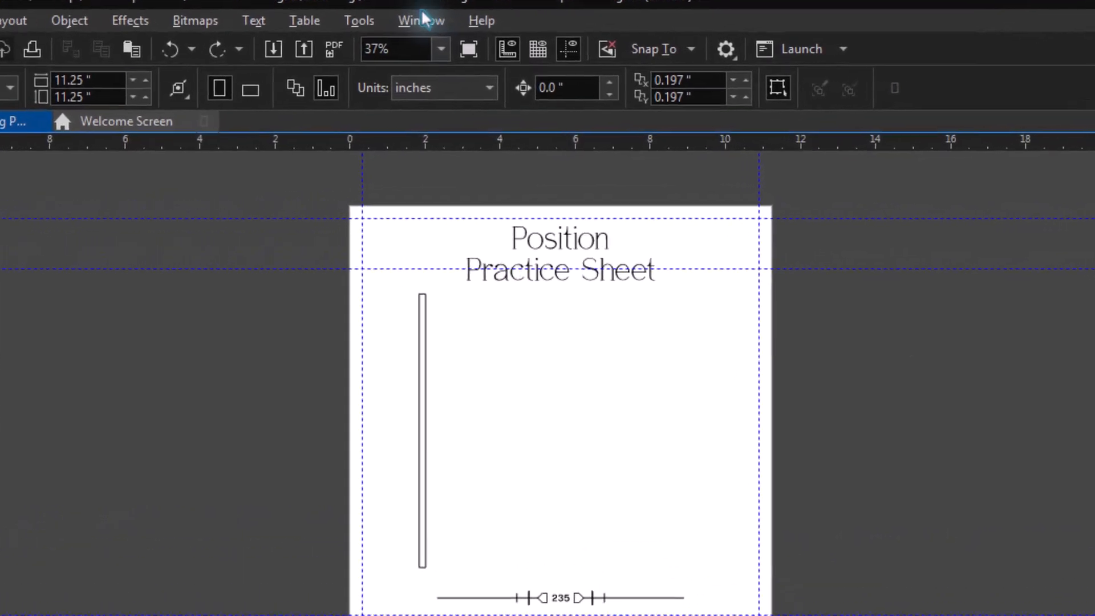
key(alt+F7)
click(414, 17)
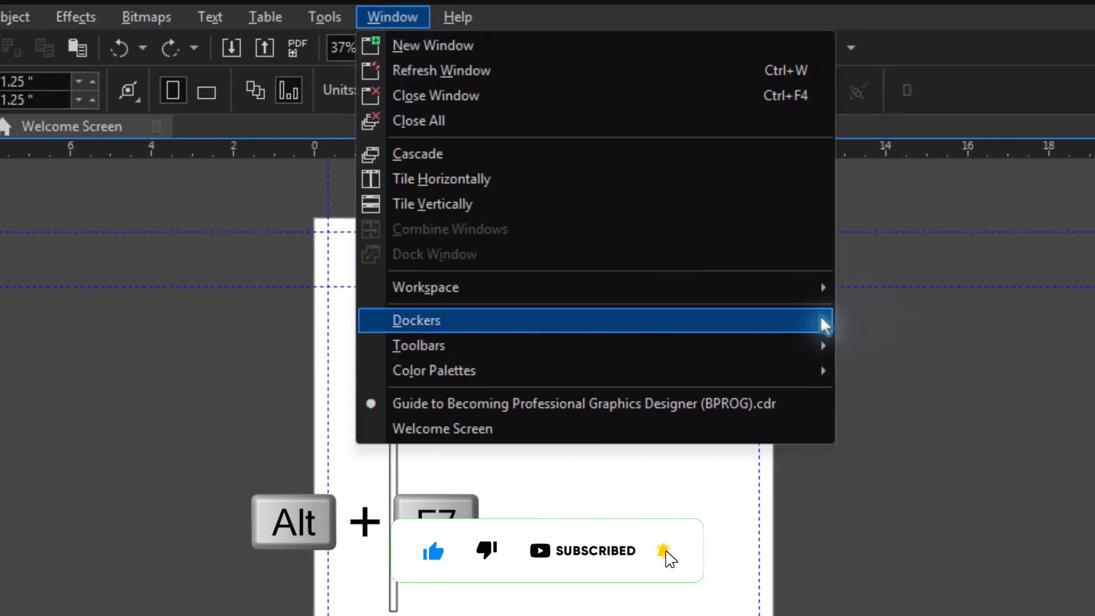
mouse_move(838, 320)
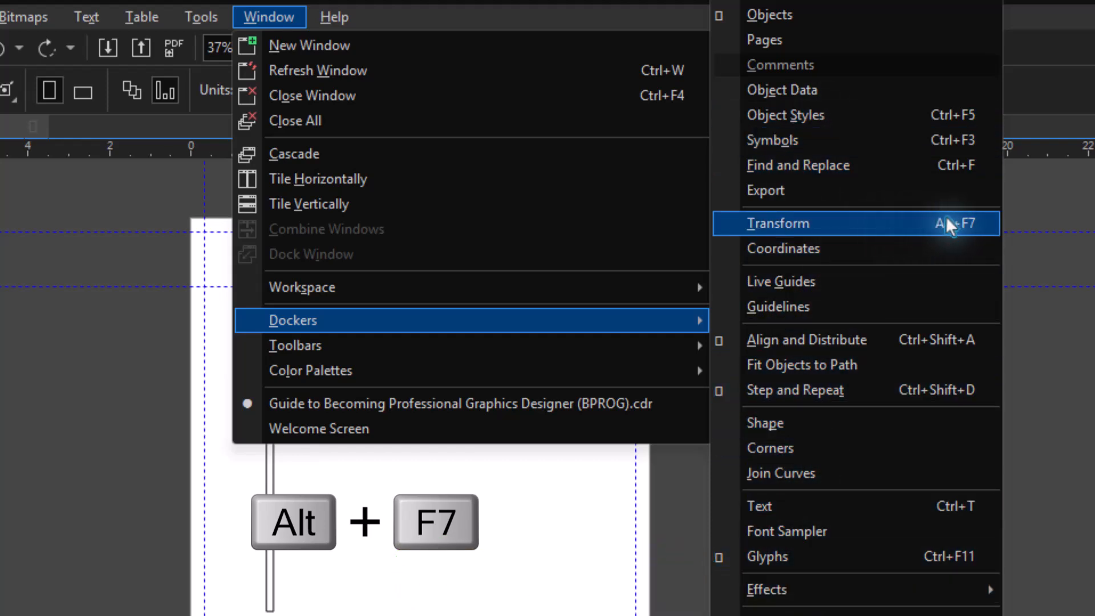
click(976, 222)
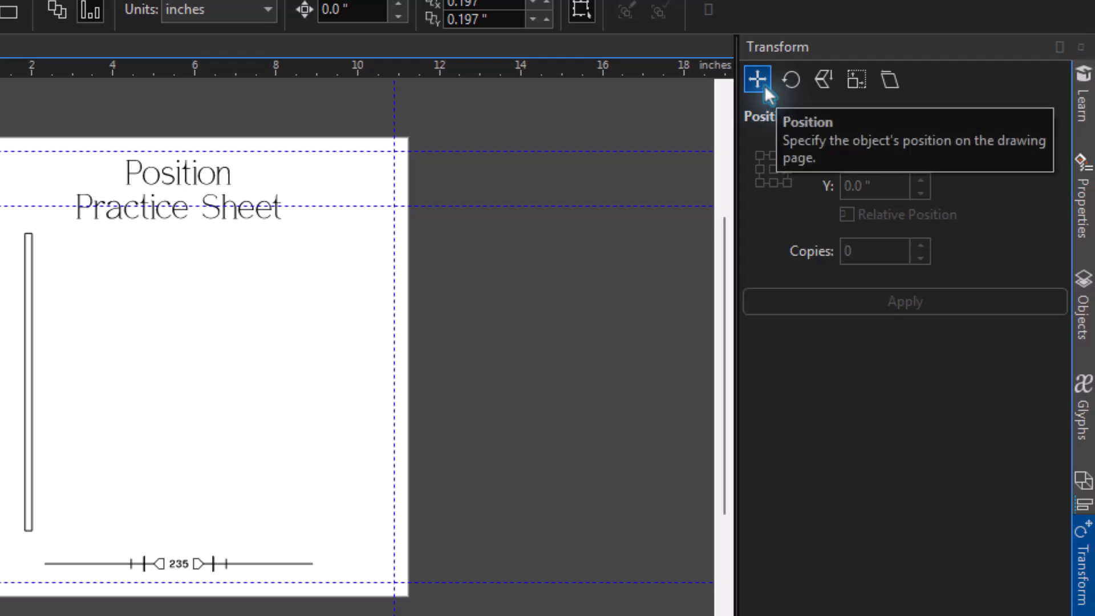
Select the tall narrow bar and set its position transform to the right-centre reference point with 1 copy
click(31, 426)
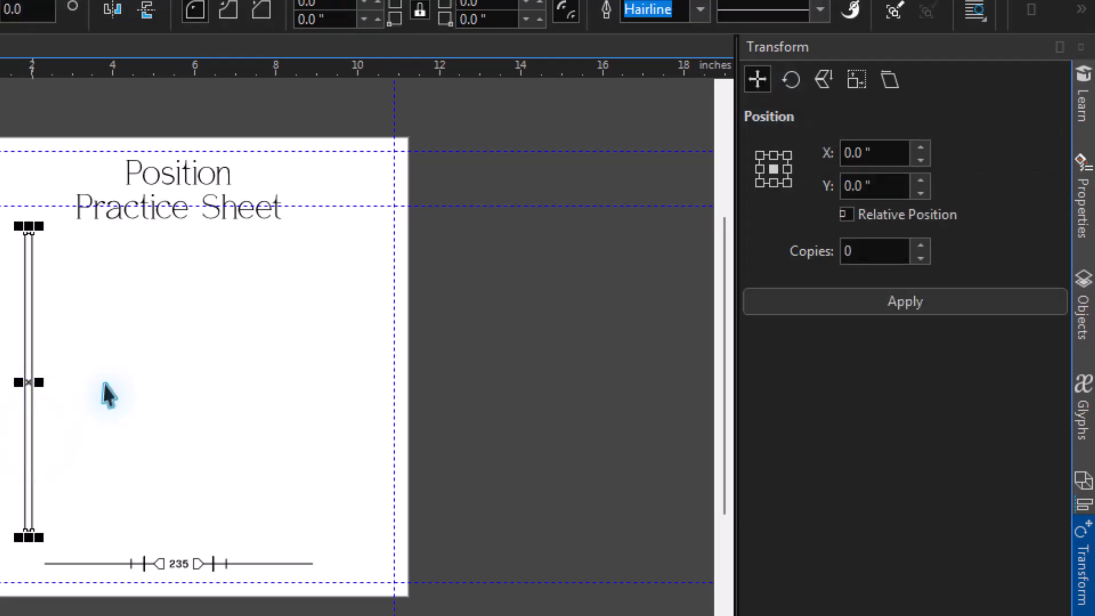
click(787, 169)
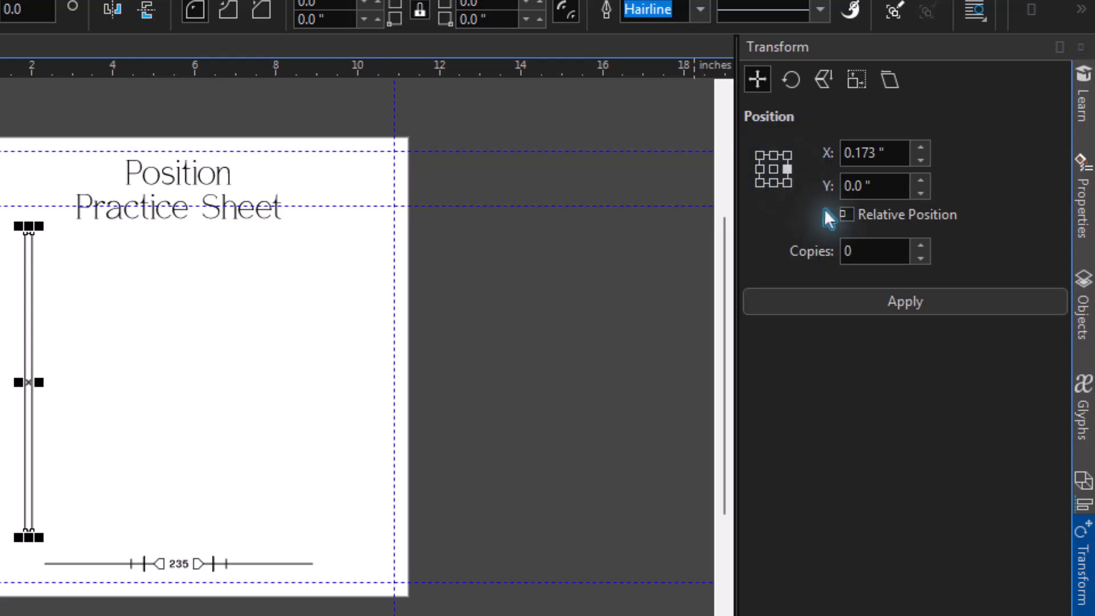
click(860, 256)
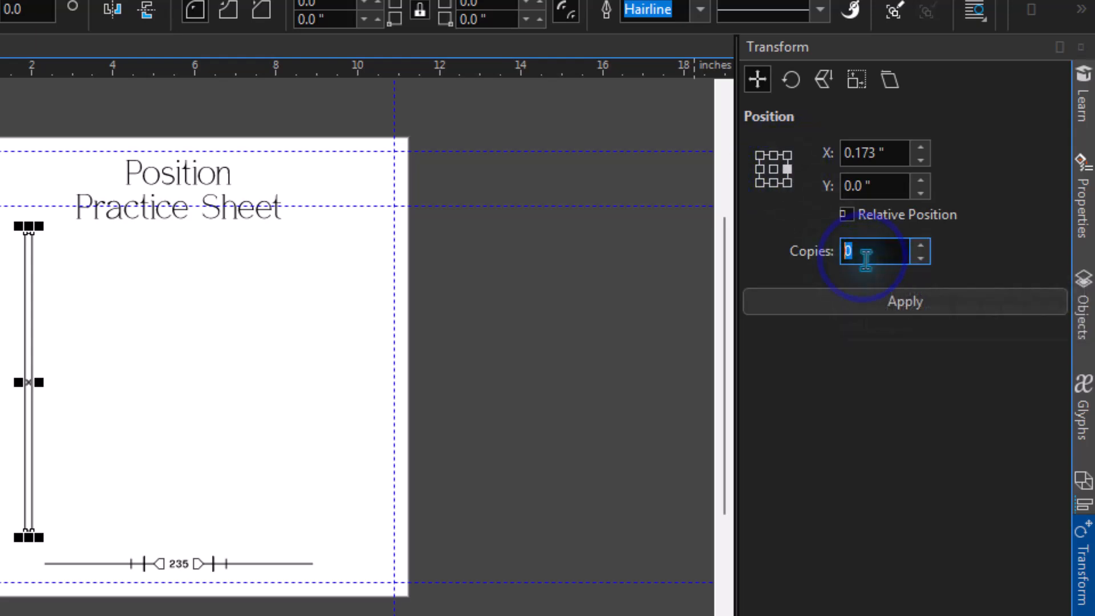
click(919, 246)
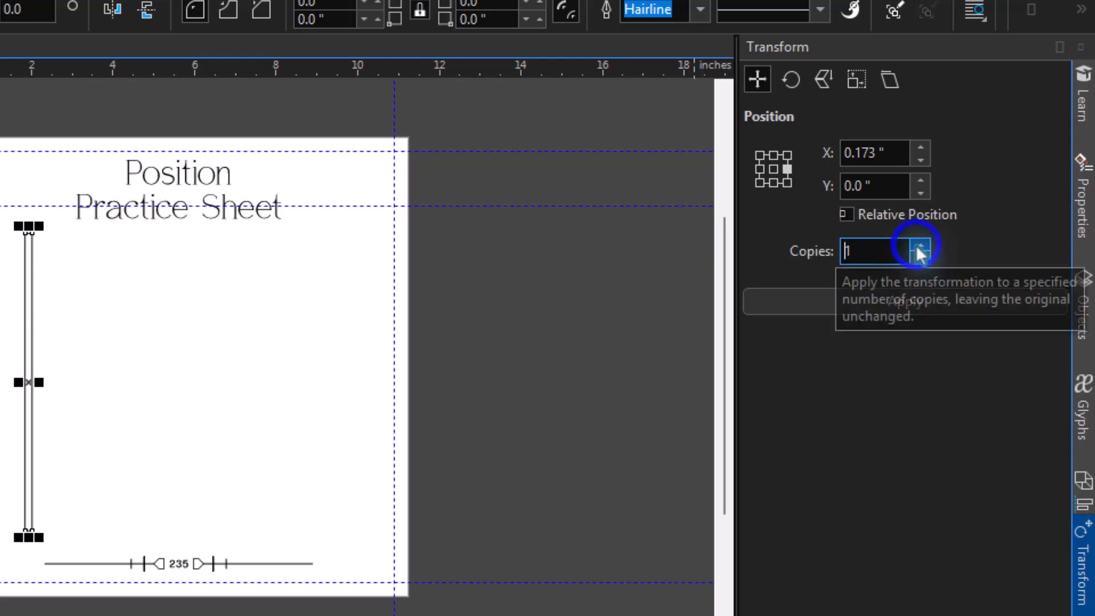
Try copying the bar directly against its right side with a 0.173-inch horizontal offset, and undo the copy
click(824, 303)
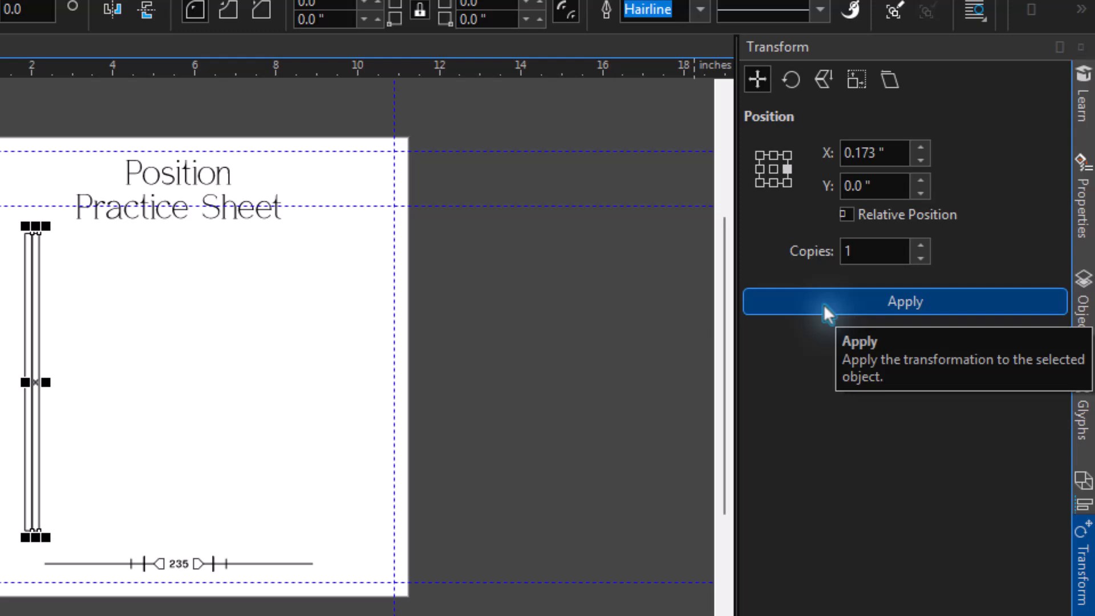
key(ctrl+z)
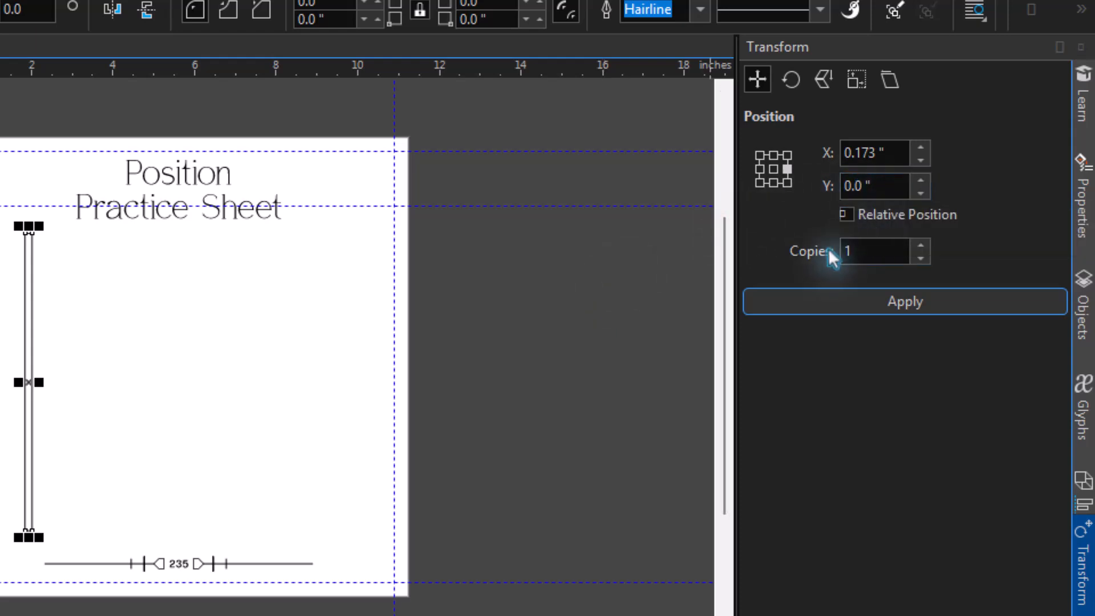
Try copying the bar with a vertical offset of 2 inches, undo the copy and clear the selection
click(847, 212)
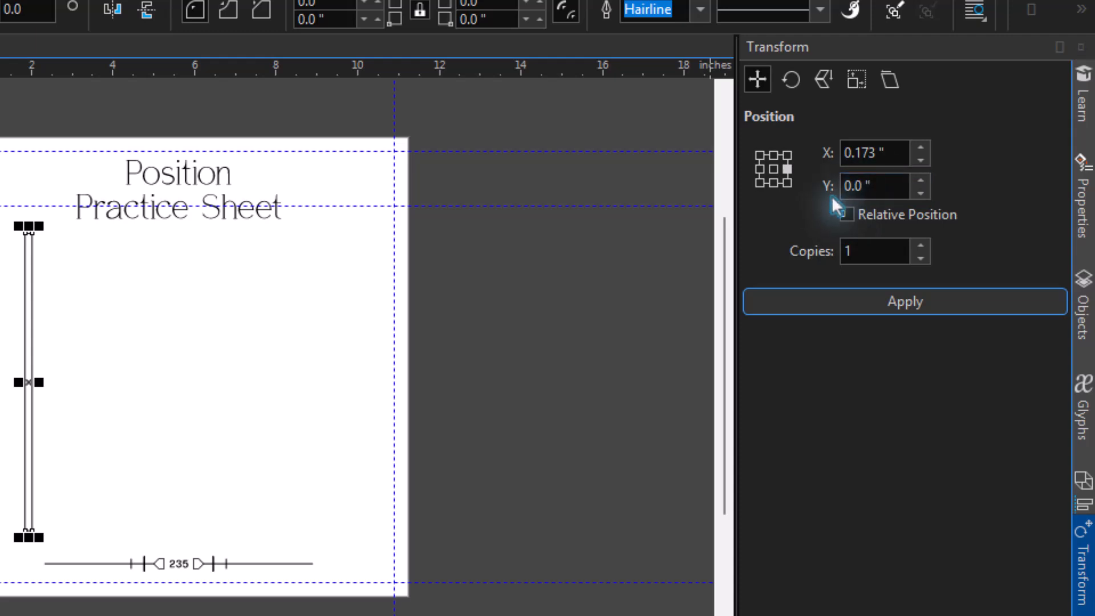
double_click(889, 186)
text(2)
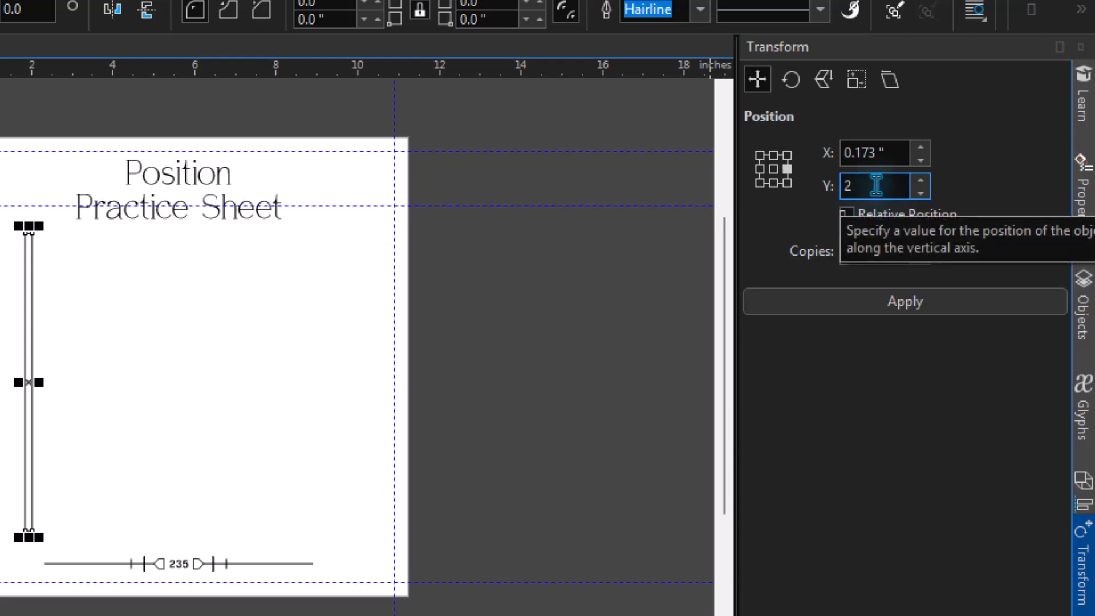
click(846, 300)
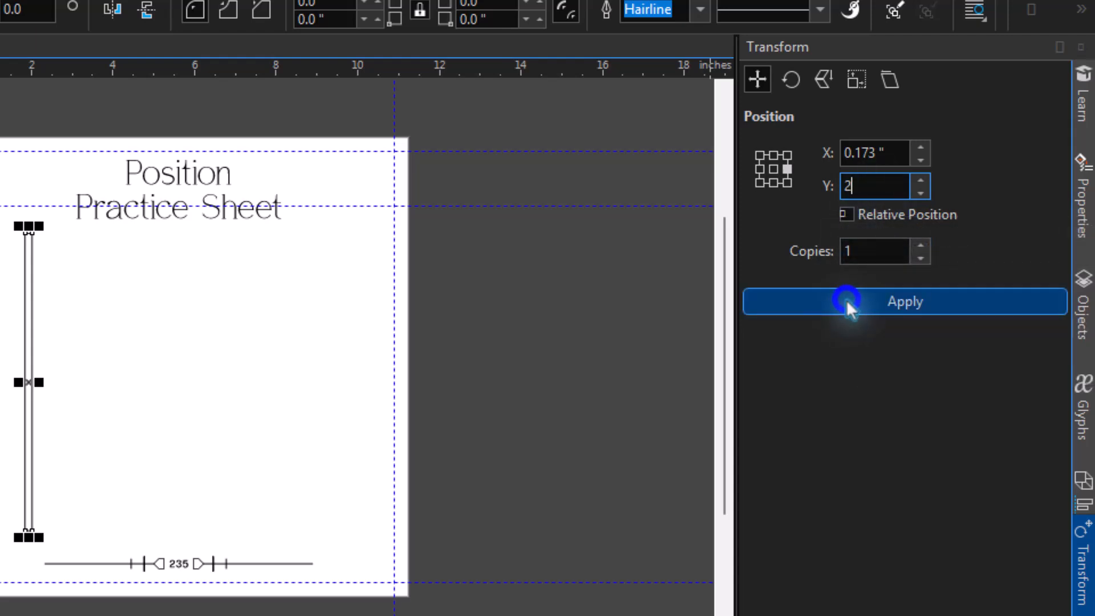
key(ctrl+z)
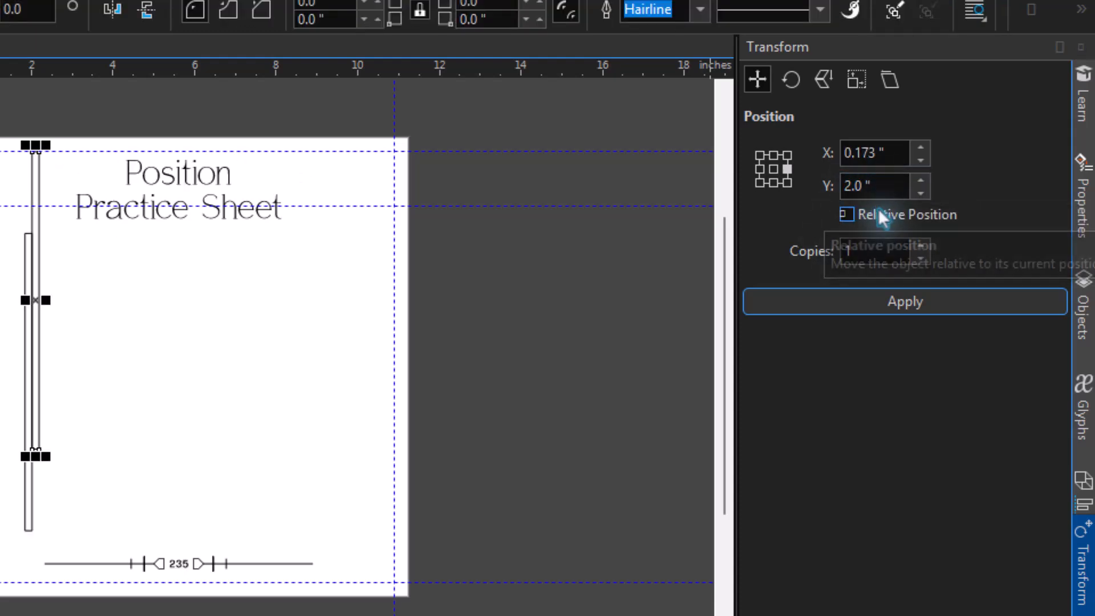
key(Escape)
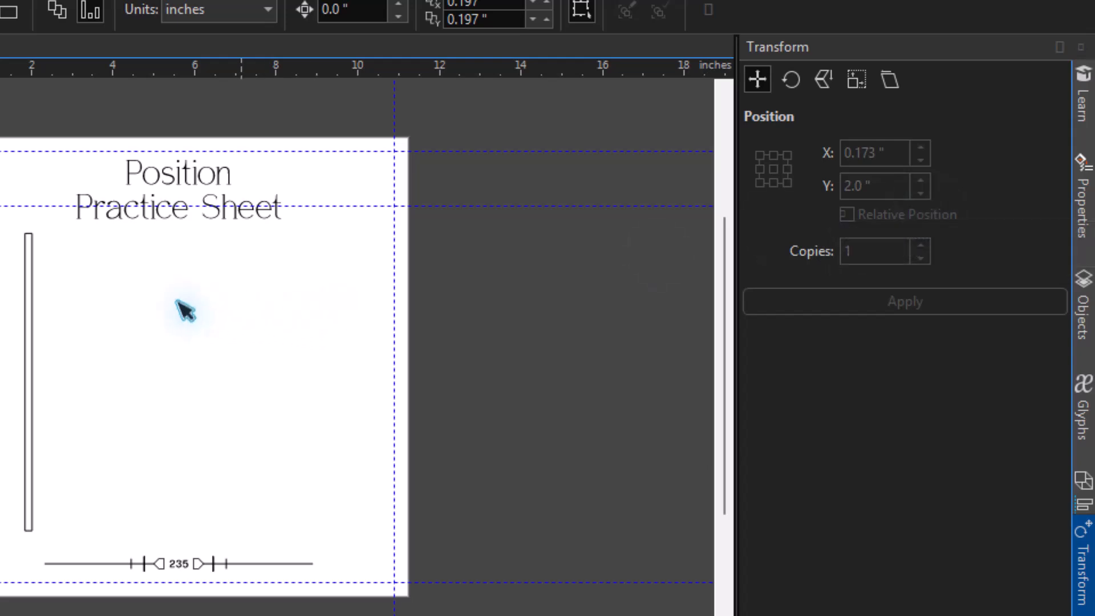
Try copying the bar with a 2-inch horizontal and 0-inch vertical offset, and undo the copy
click(26, 315)
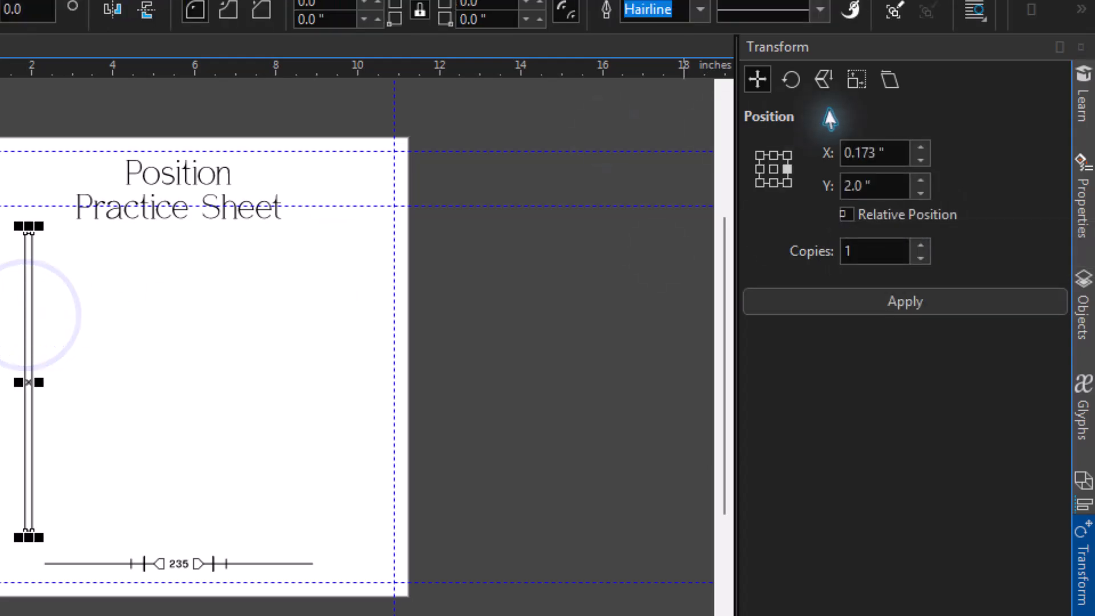
drag(891, 185, 816, 204)
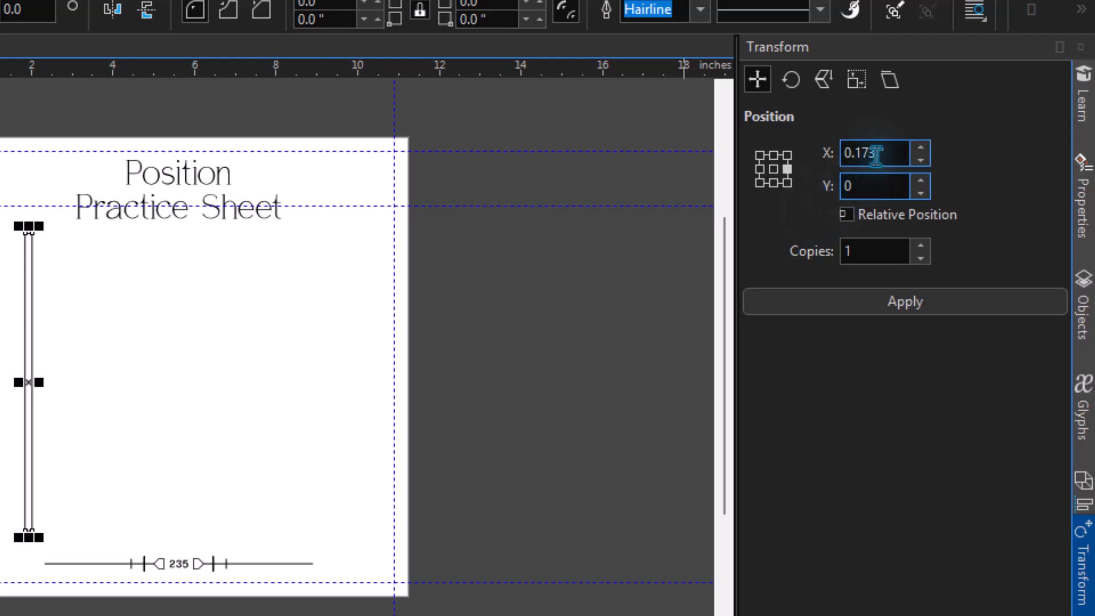
click(894, 153)
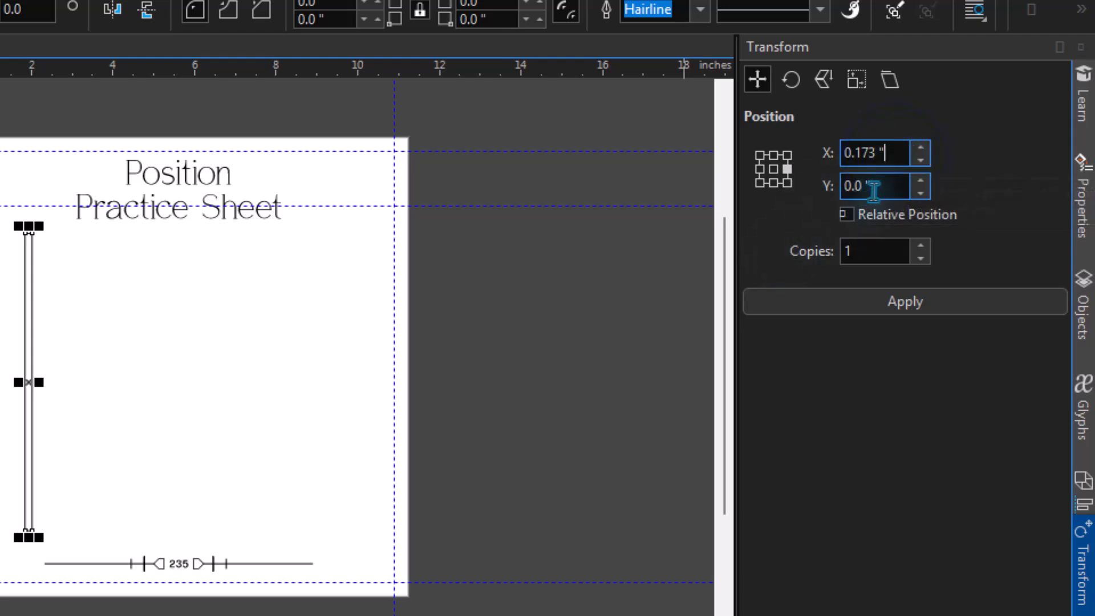
drag(891, 152, 846, 162)
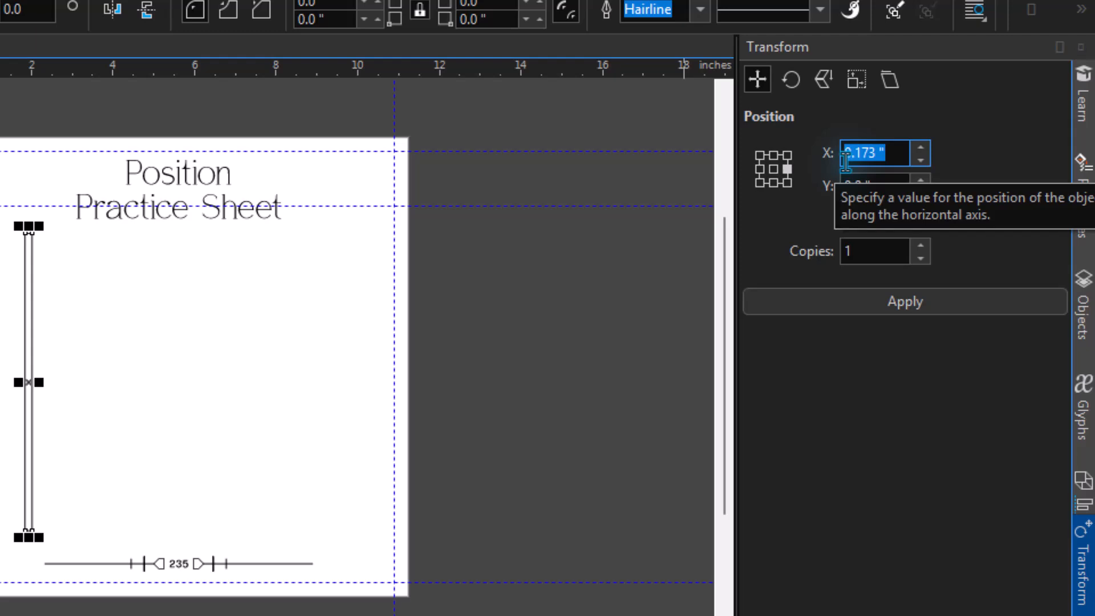
text(2)
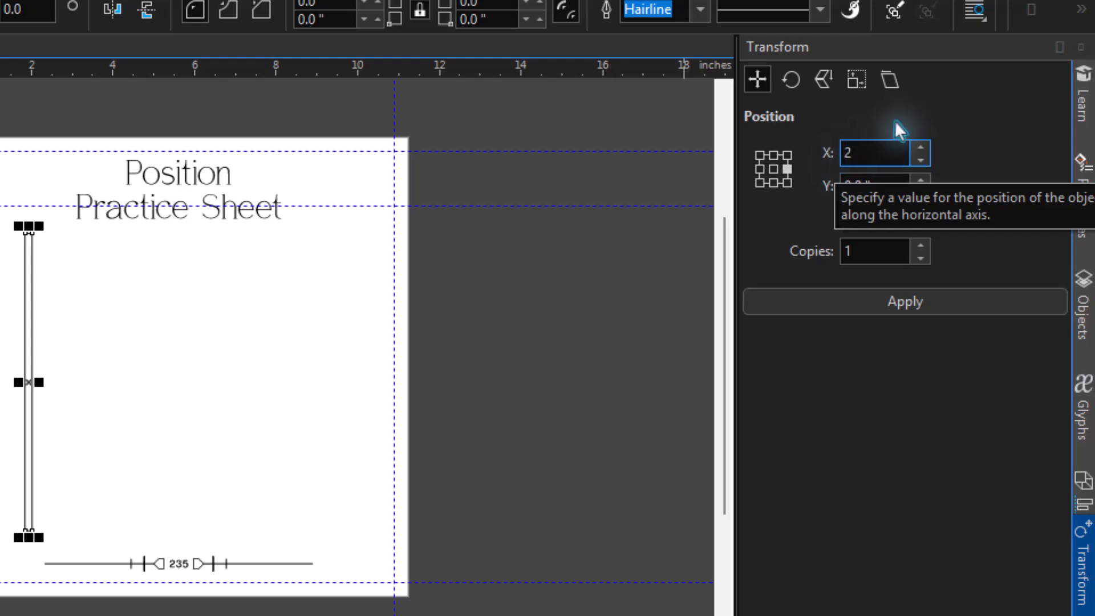
click(792, 310)
key(ctrl+z)
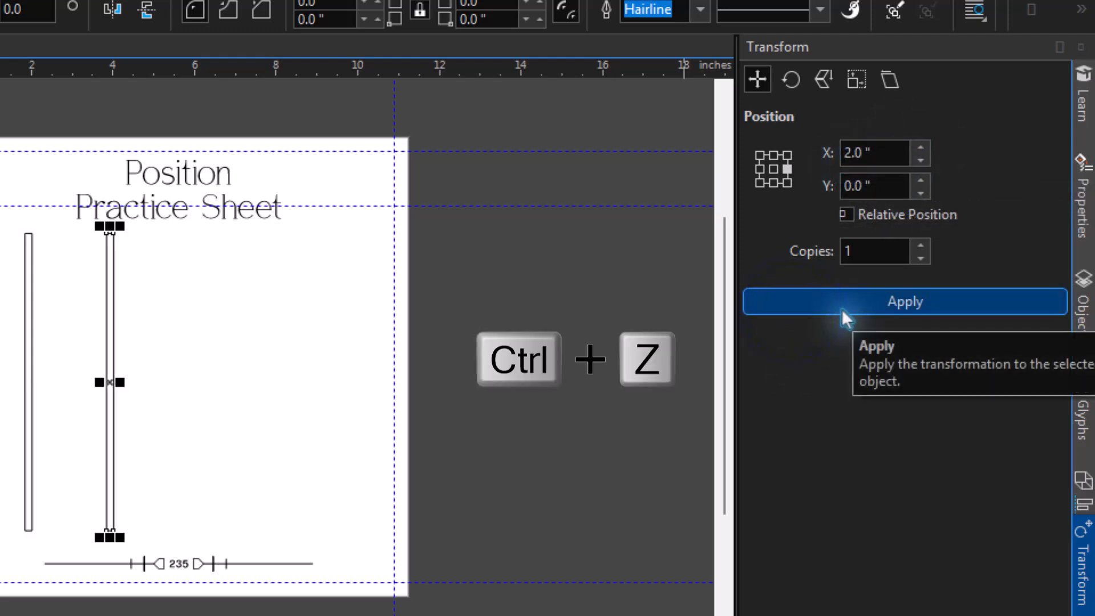
Try copying the bar with the horizontal offset reduced to 1 inch, and undo the copy
click(919, 160)
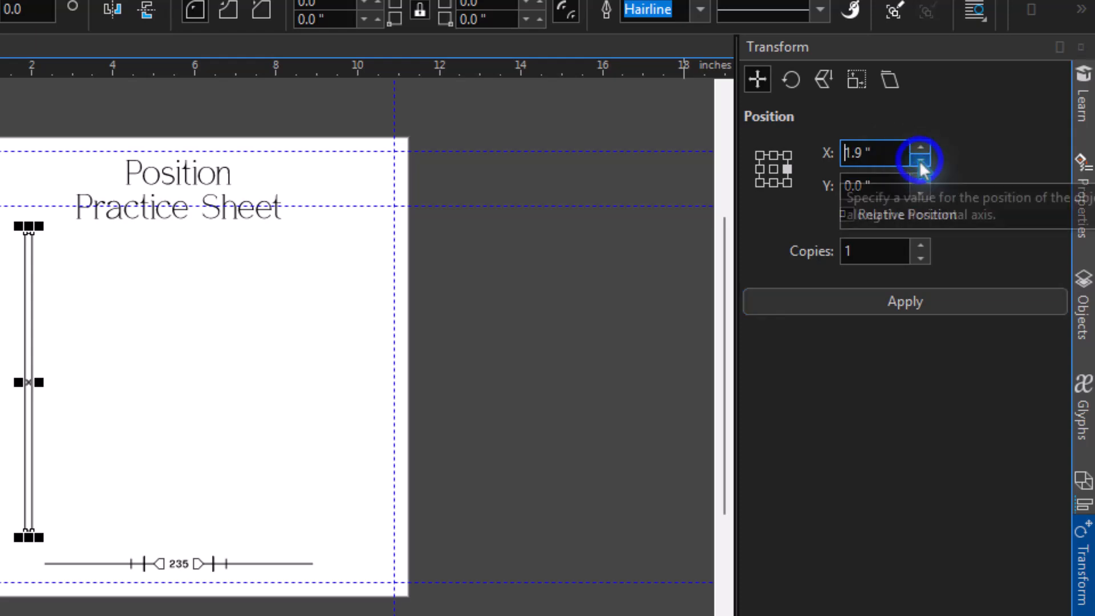
click(919, 160)
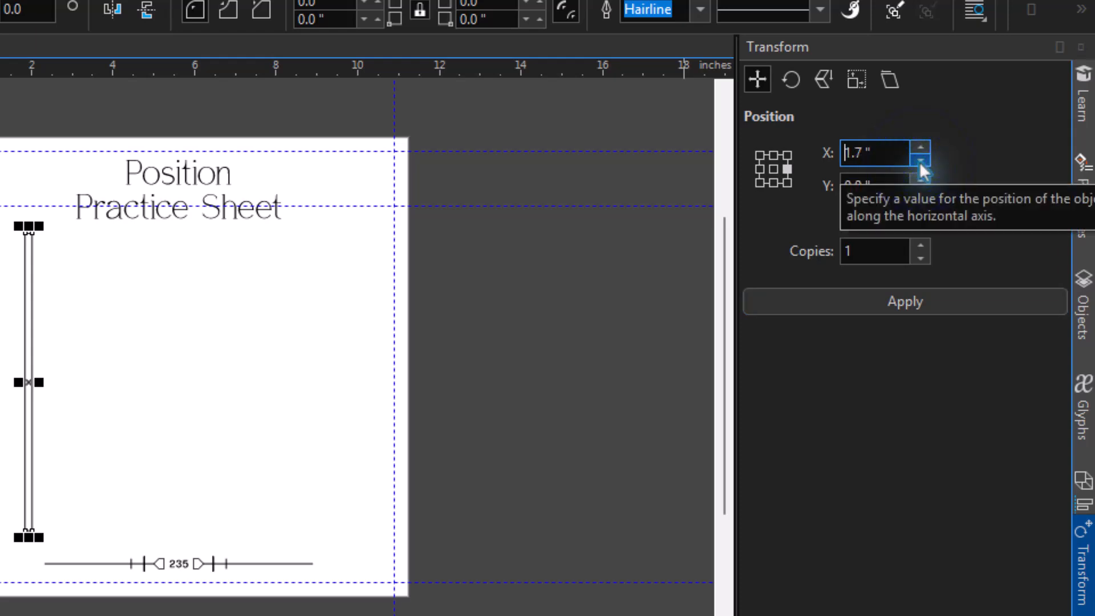
click(919, 162)
click(919, 162)
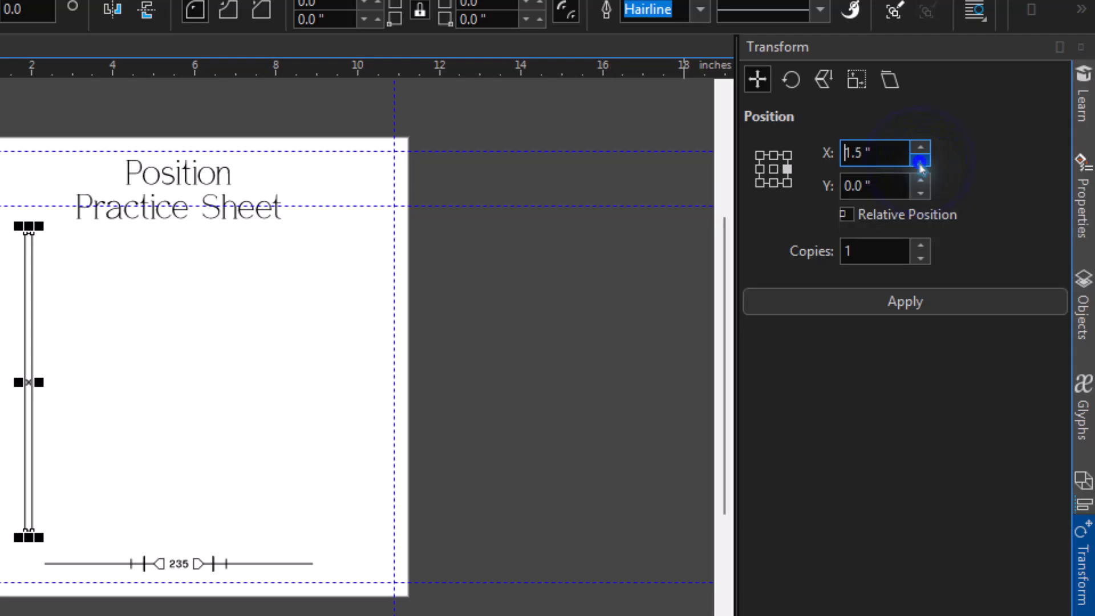
click(919, 162)
click(919, 163)
click(919, 162)
click(919, 163)
click(918, 162)
click(918, 162)
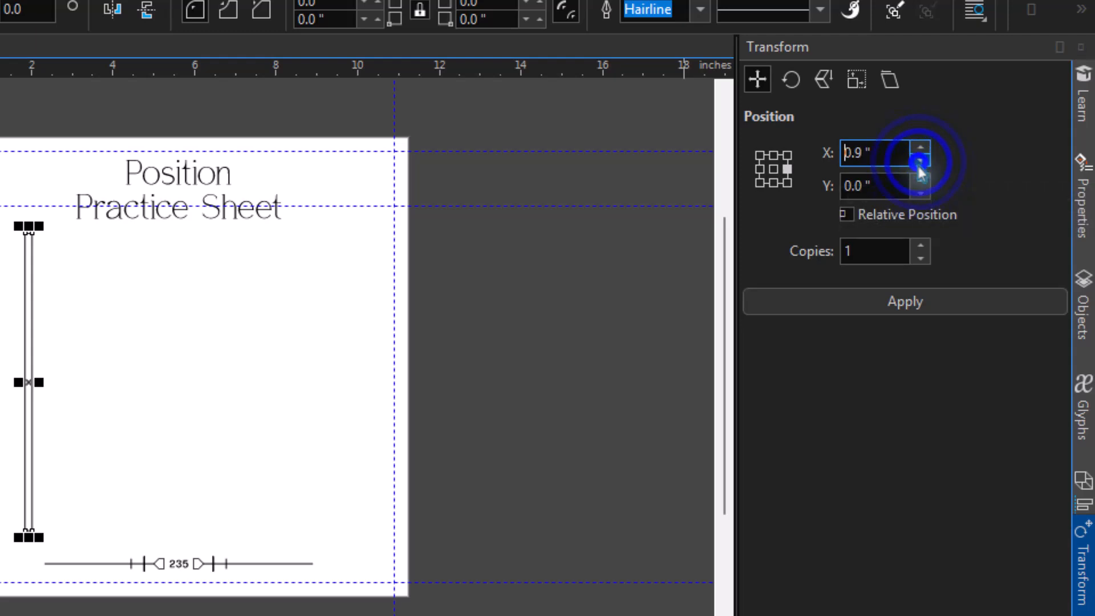
click(924, 147)
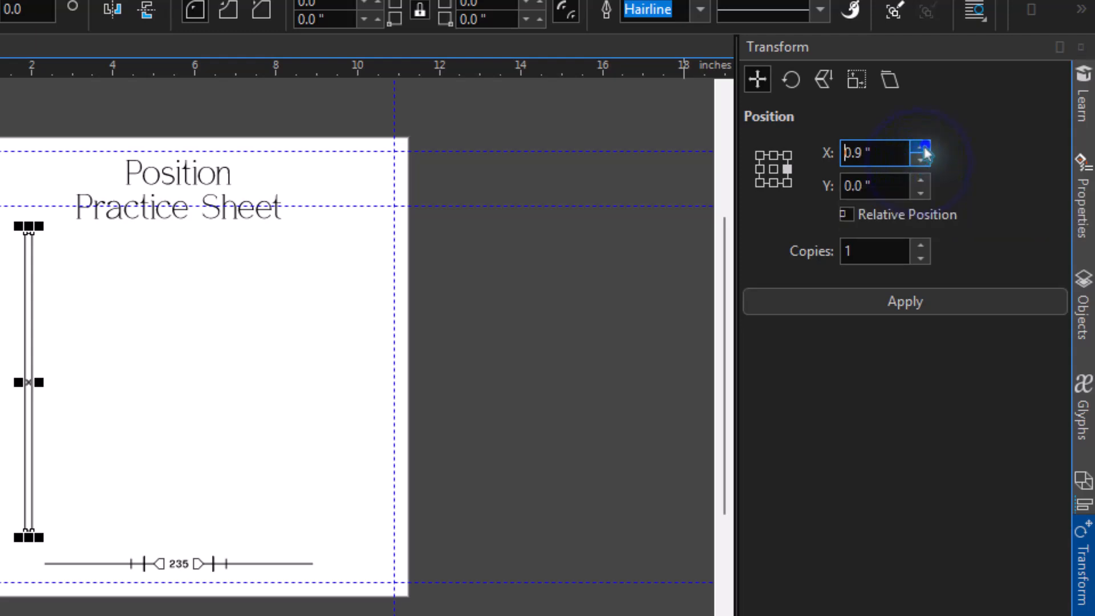
click(849, 300)
key(ctrl+z)
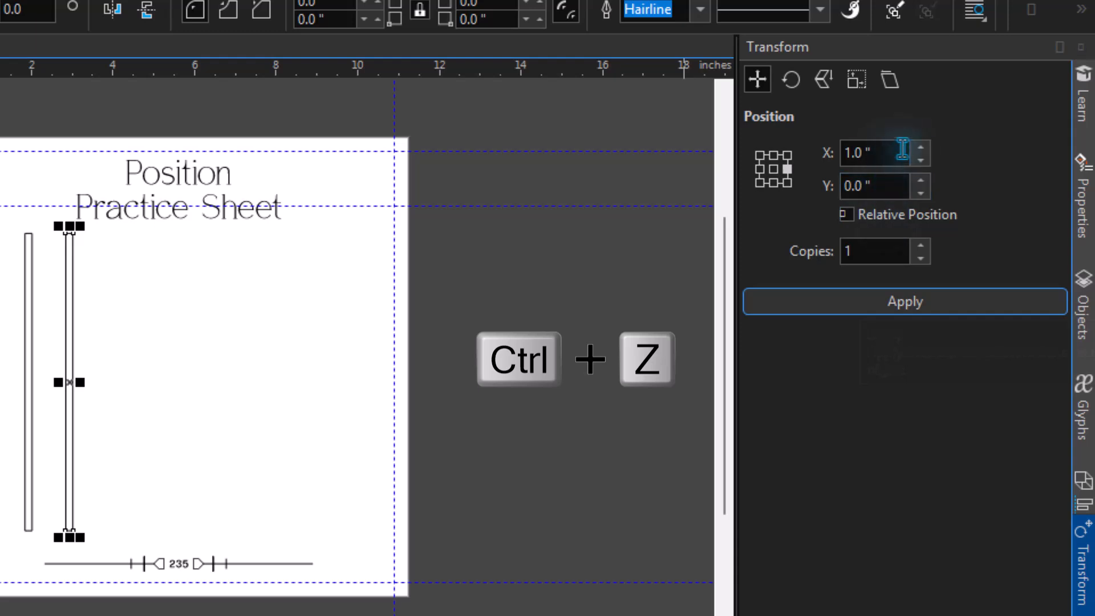
Try copying the bar with a horizontal offset of 0.9 inch, and undo the copy
double_click(855, 152)
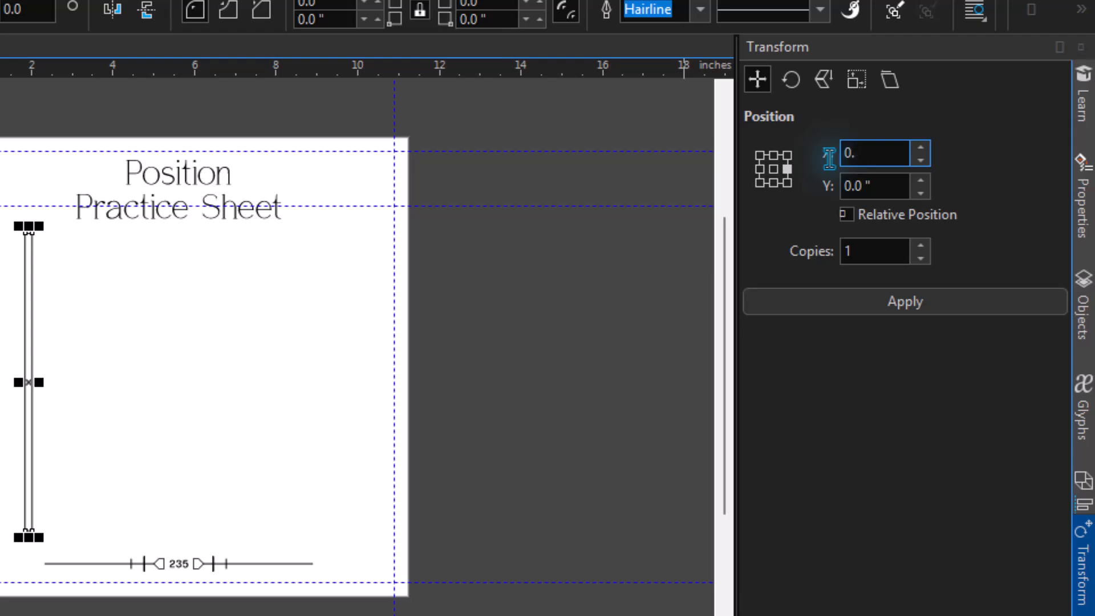
click(832, 293)
key(ctrl+z)
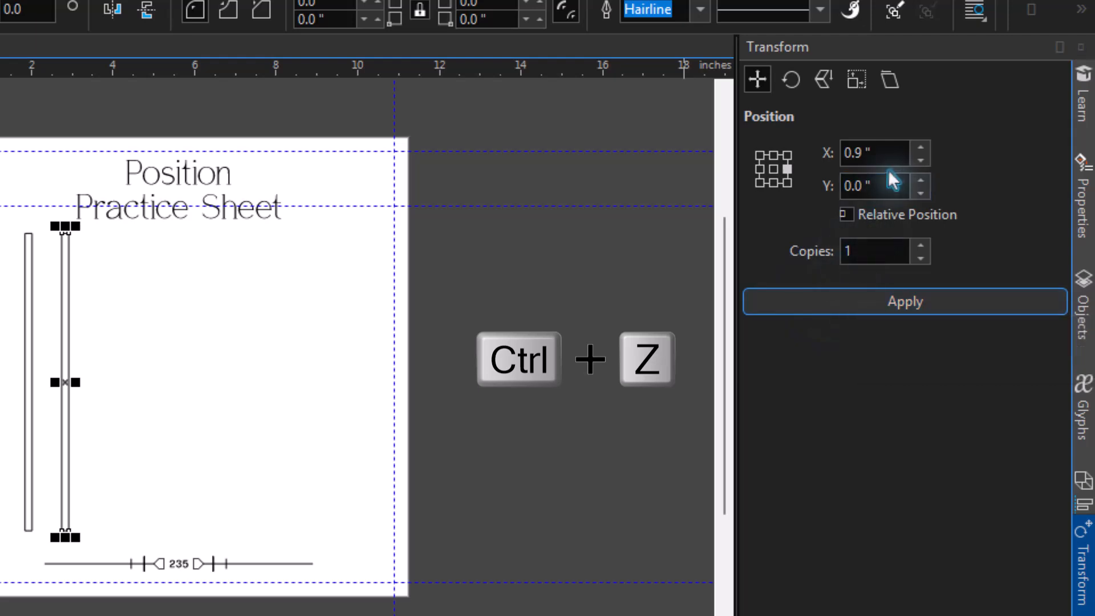
Try copying the bar with a horizontal offset of 0.08 inch, and undo the copy
click(872, 155)
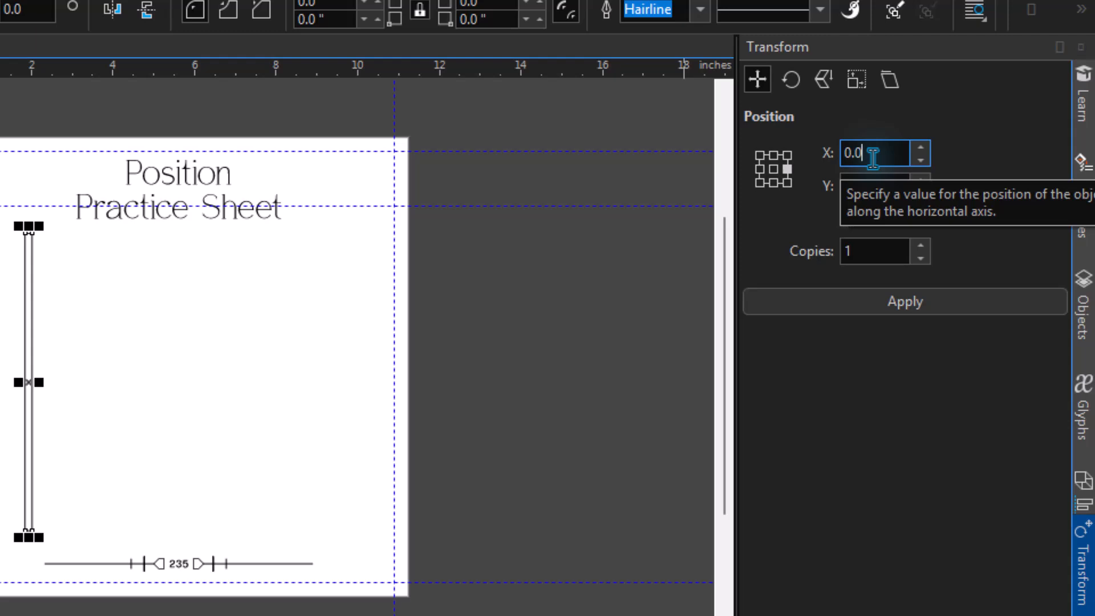
text(0.08)
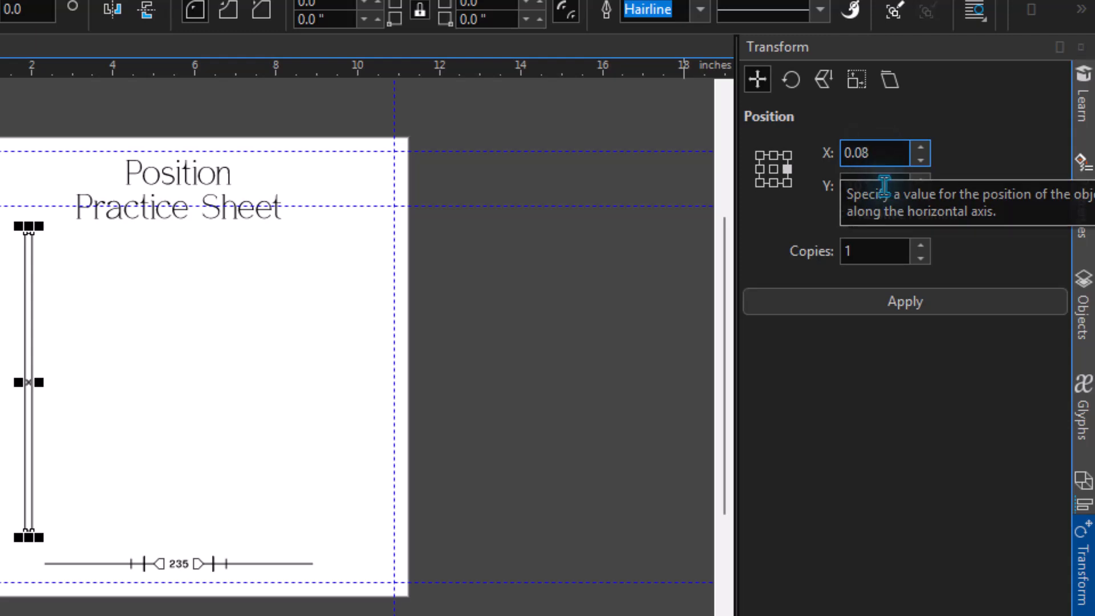
click(878, 297)
key(ctrl+z)
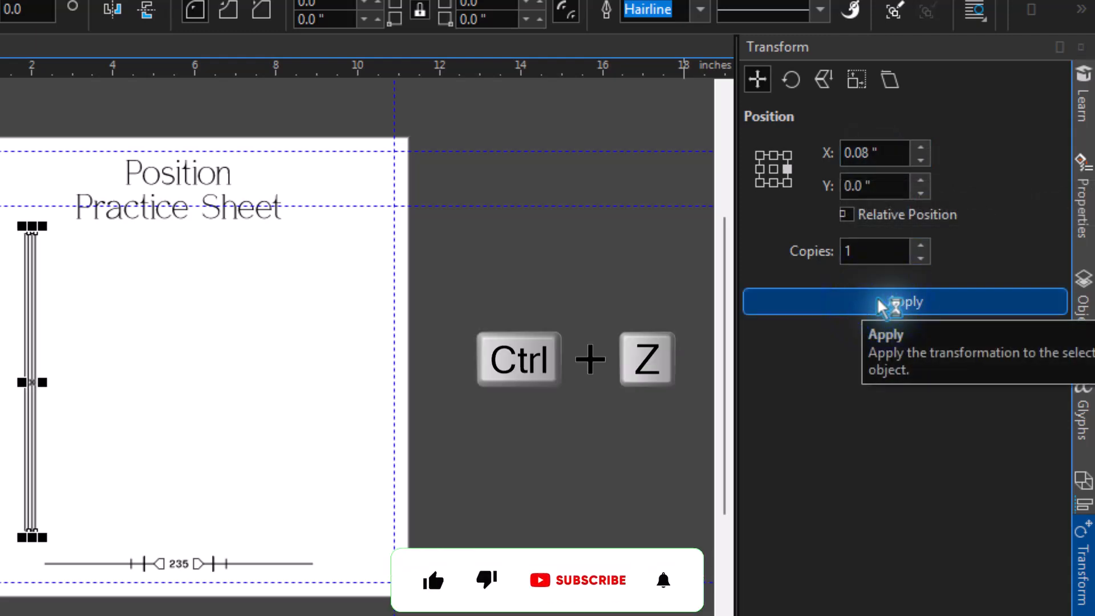
Set the horizontal offset to 0.3 inch and apply the transform to create one copy of the bar
double_click(867, 153)
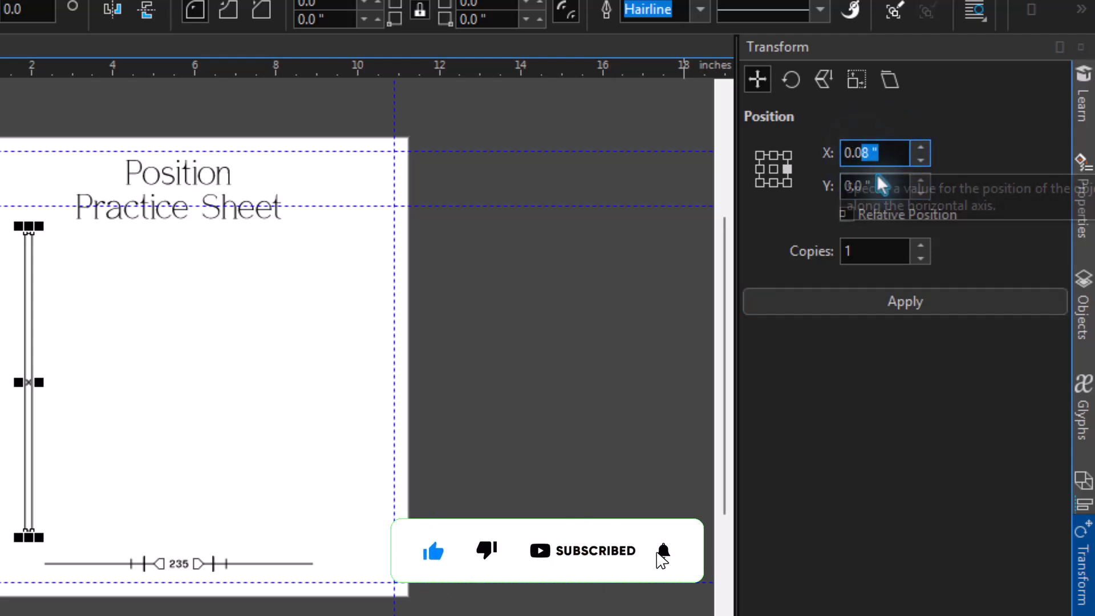
key(BackSpace)
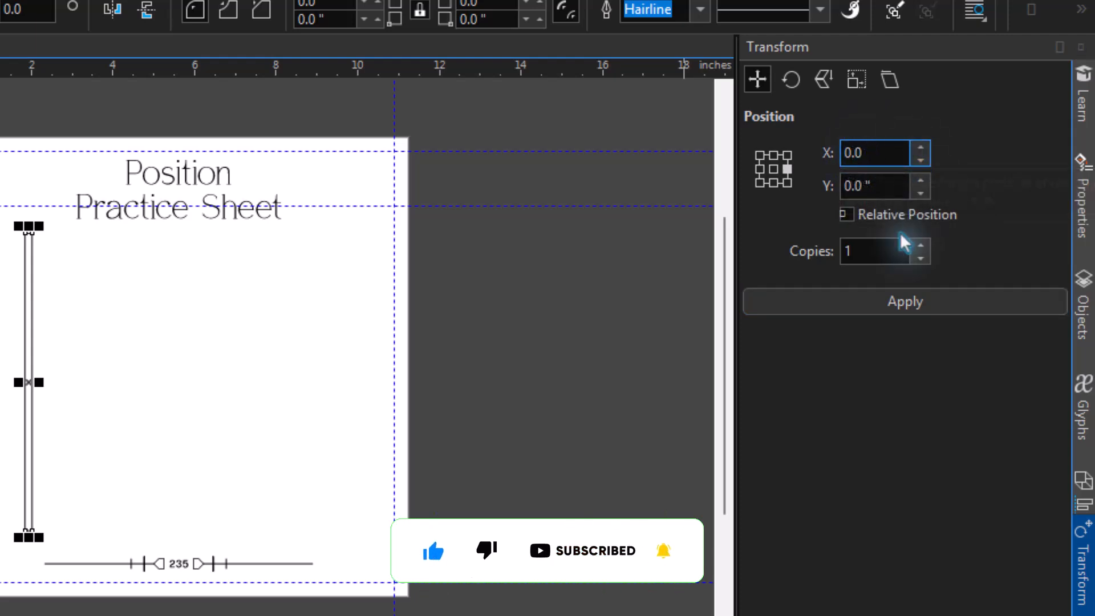
key(BackSpace)
text(3)
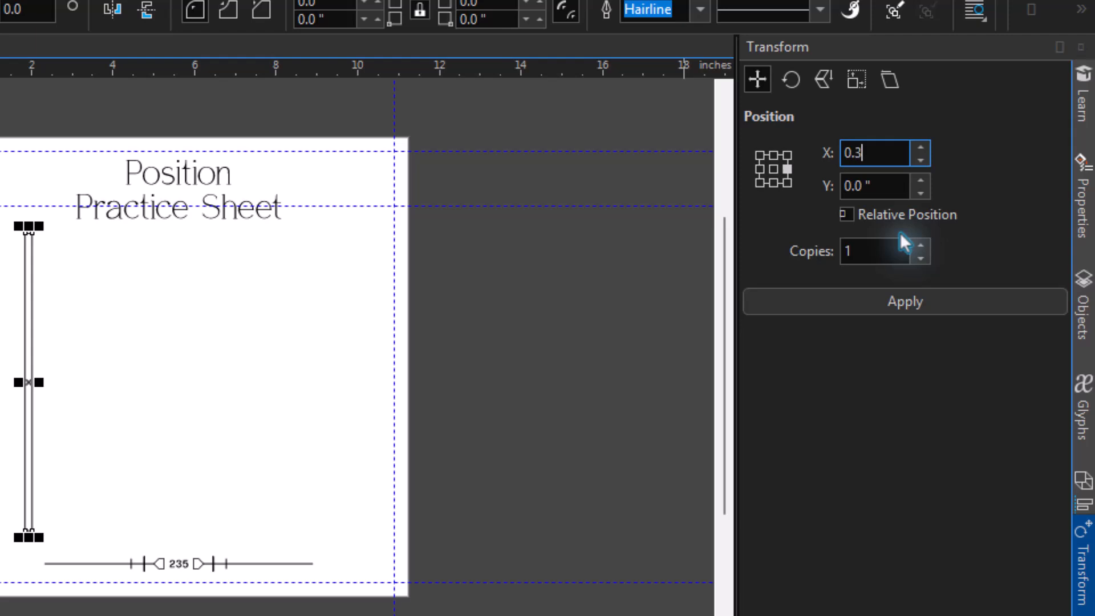
click(918, 320)
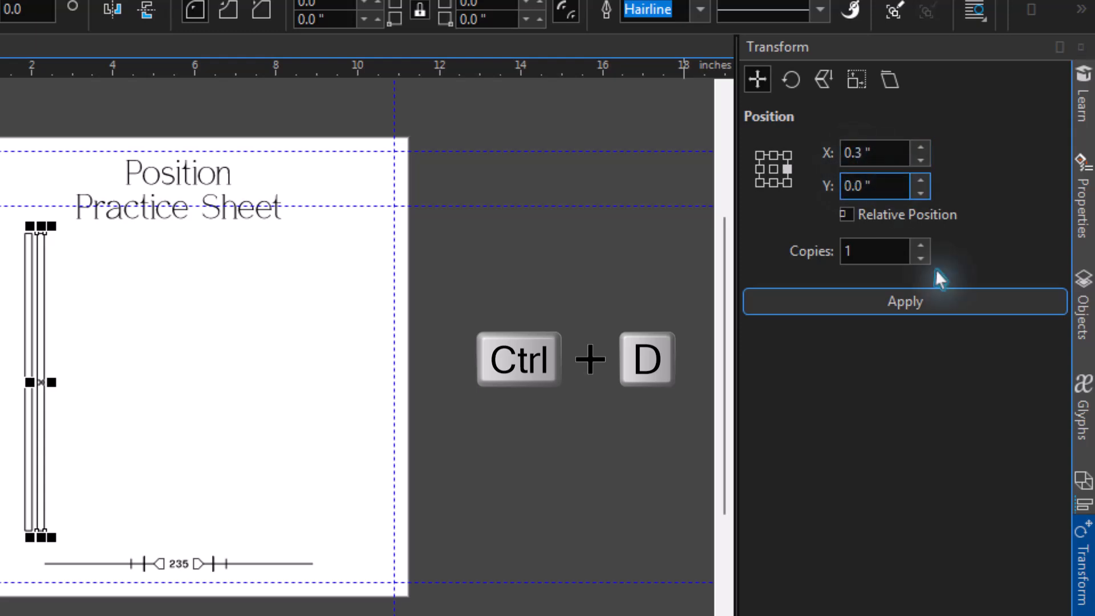
Repeat the 0.3 inch single-copy transform until 29 evenly spaced bars fill the row across the practice sheet
click(944, 312)
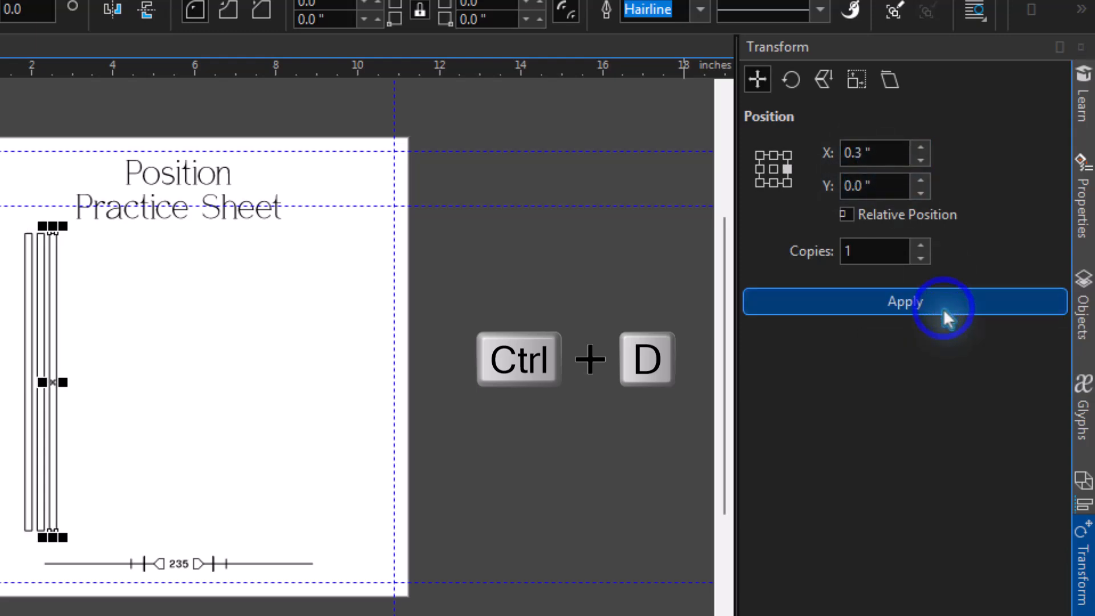
click(944, 314)
click(944, 314)
click(944, 314)
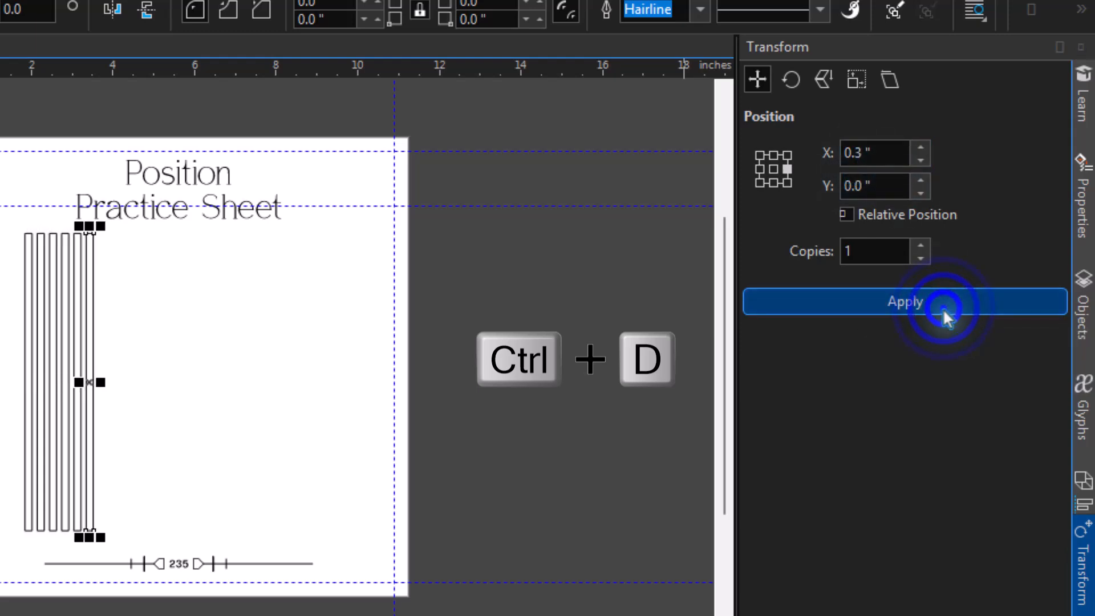
click(944, 314)
click(944, 314)
click(944, 314)
click(944, 314)
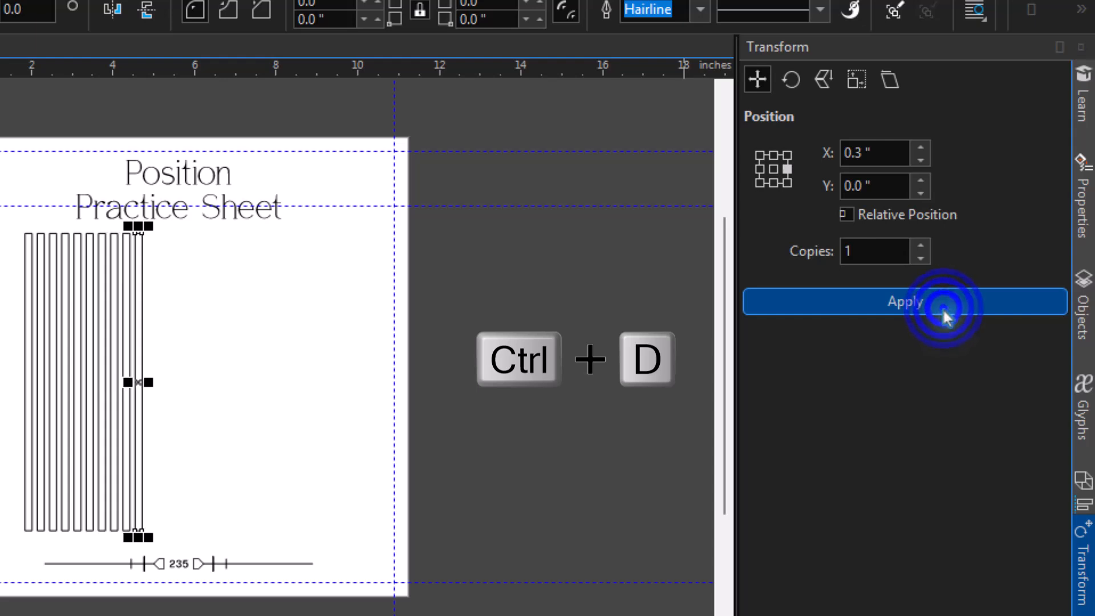
click(944, 314)
click(944, 314)
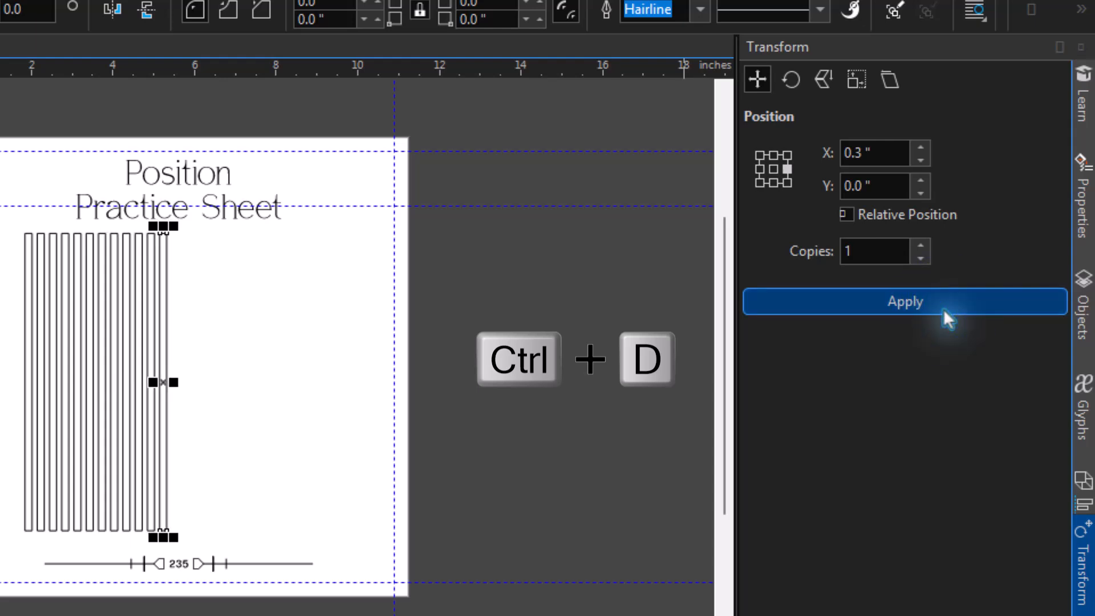
click(944, 314)
click(944, 313)
click(944, 314)
click(944, 314)
click(944, 313)
click(944, 314)
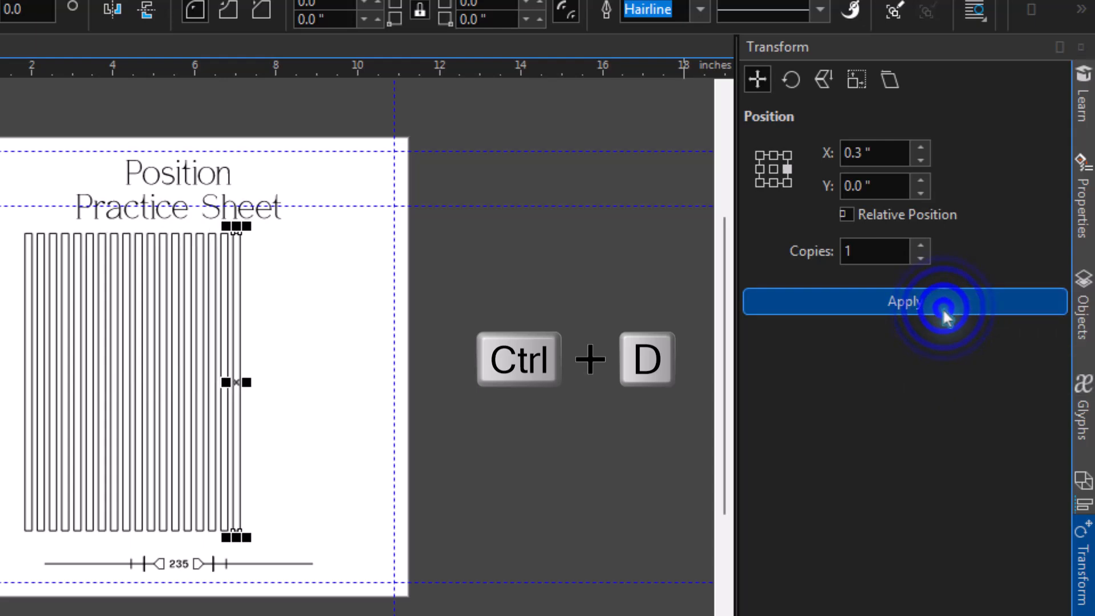
click(944, 314)
click(944, 314)
click(946, 317)
key(ctrl+d)
key(ctrl+d)
key(ctrl+d)
key(ctrl+d)
key(ctrl+d)
key(ctrl+d)
key(ctrl+d)
key(ctrl+d)
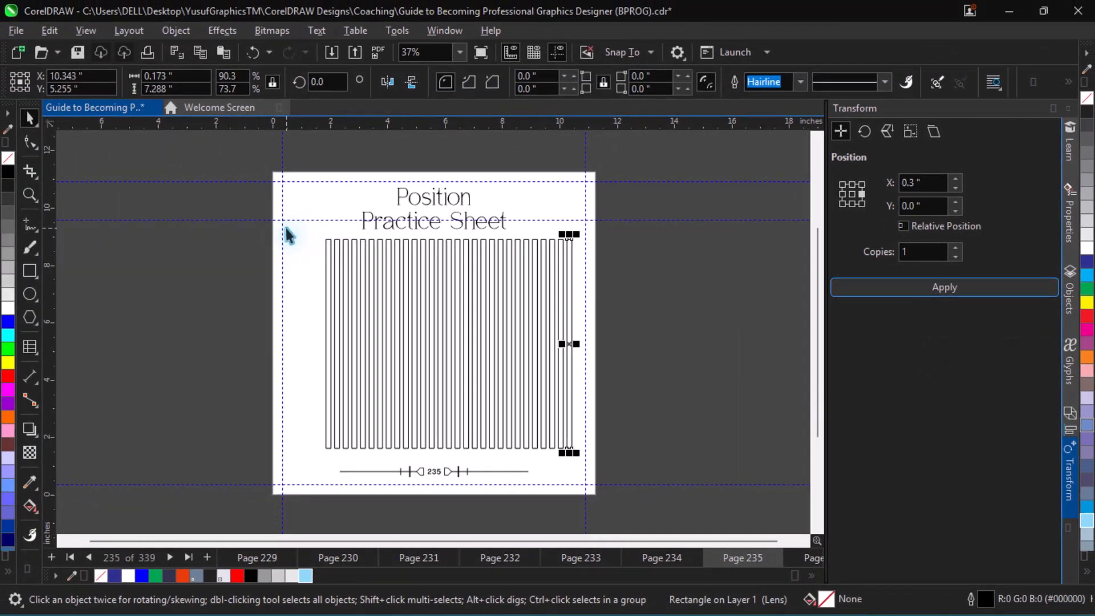
Select all the vertical bars, group them, and center the group on the page
drag(296, 224, 714, 469)
key(ctrl+g)
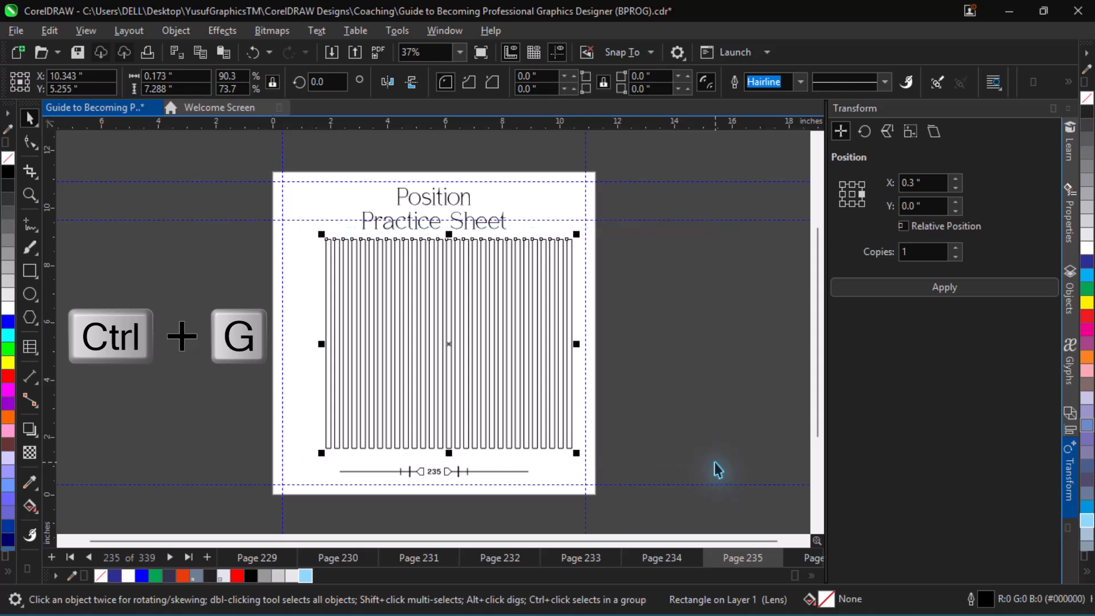
key(ctrl+g)
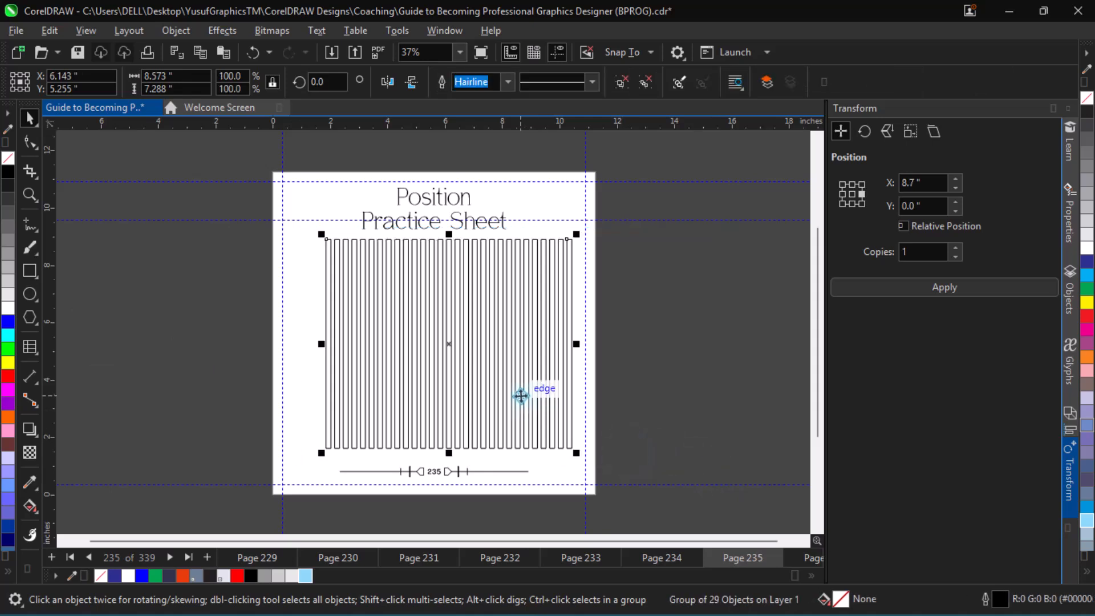
key(p)
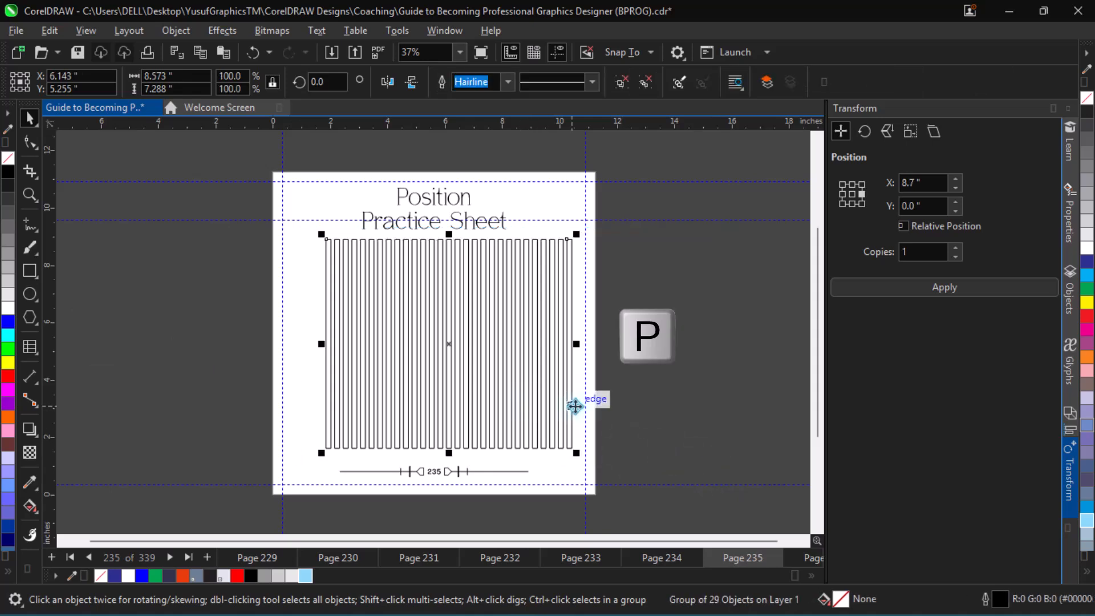
drag(510, 379, 509, 391)
Go to the Rotate Practice Sheet on page 237, select its bar, and switch the transform to Rotate with Relative Center on
key(Page_Down)
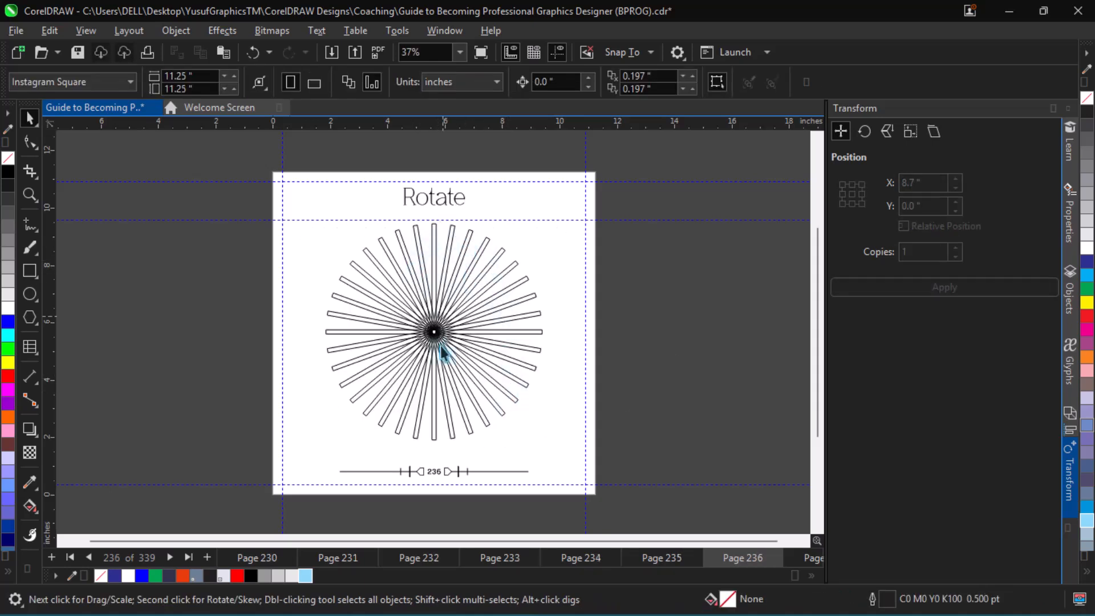
key(Page_Down)
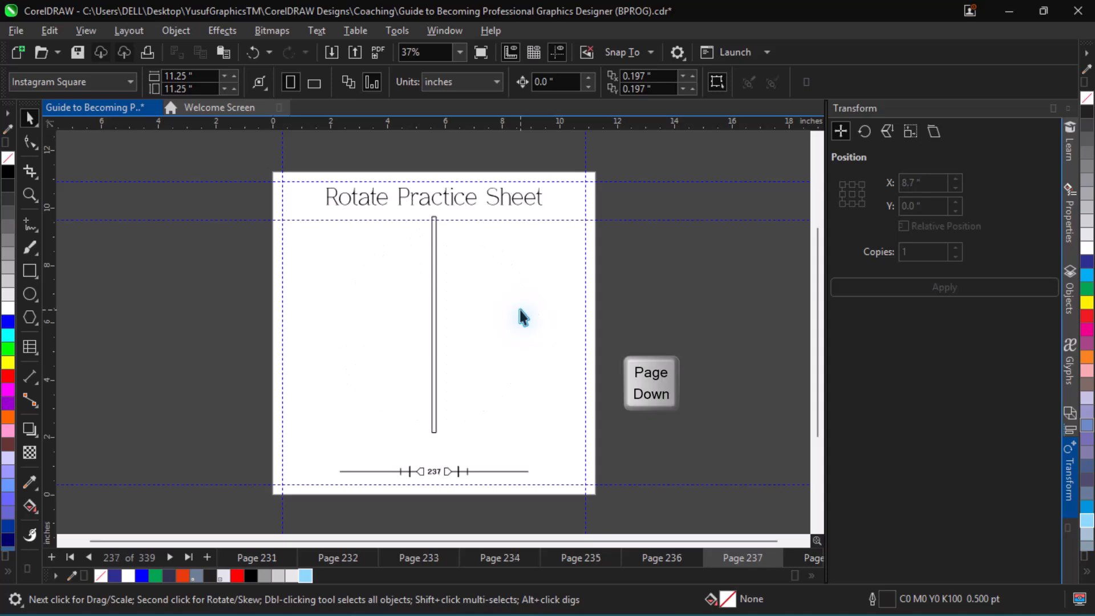
click(438, 297)
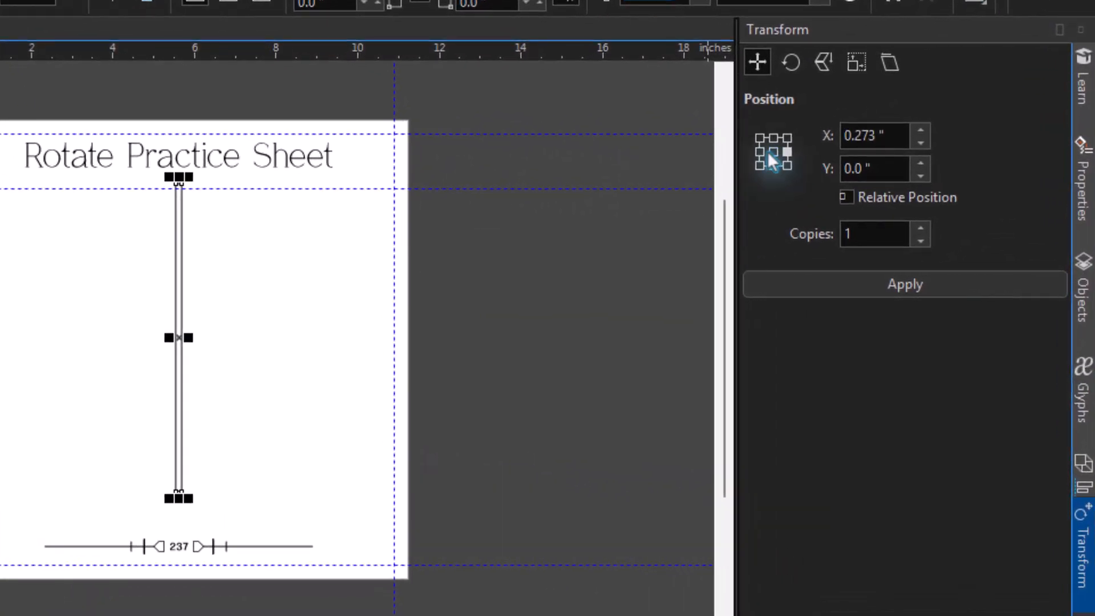
click(792, 68)
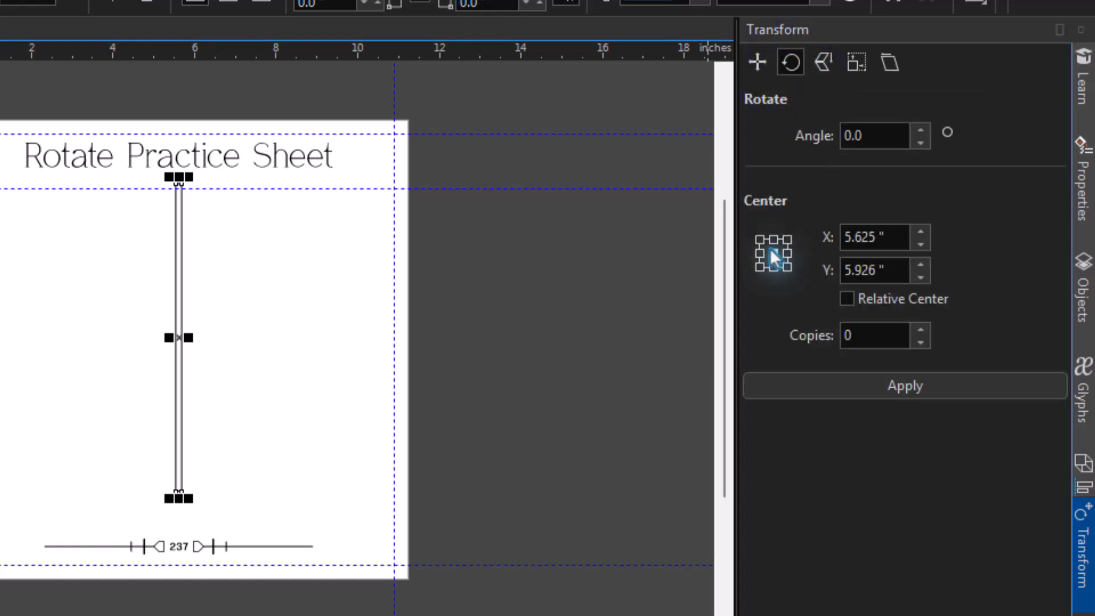
click(848, 298)
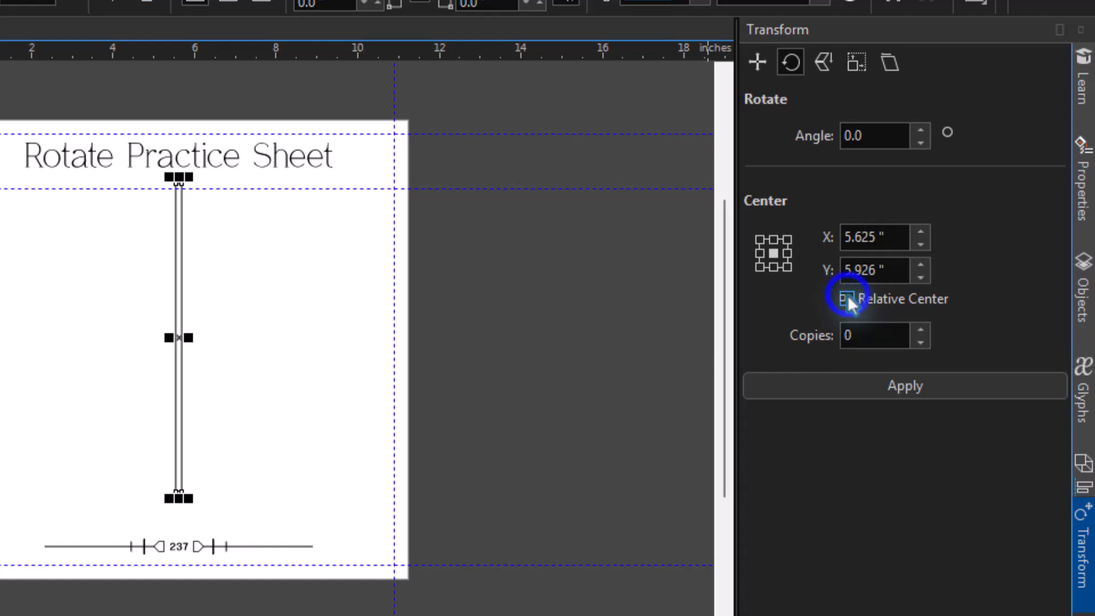
Set the rotation angle to 170 degrees with 1 copy and apply it to the bar
double_click(867, 135)
text(170)
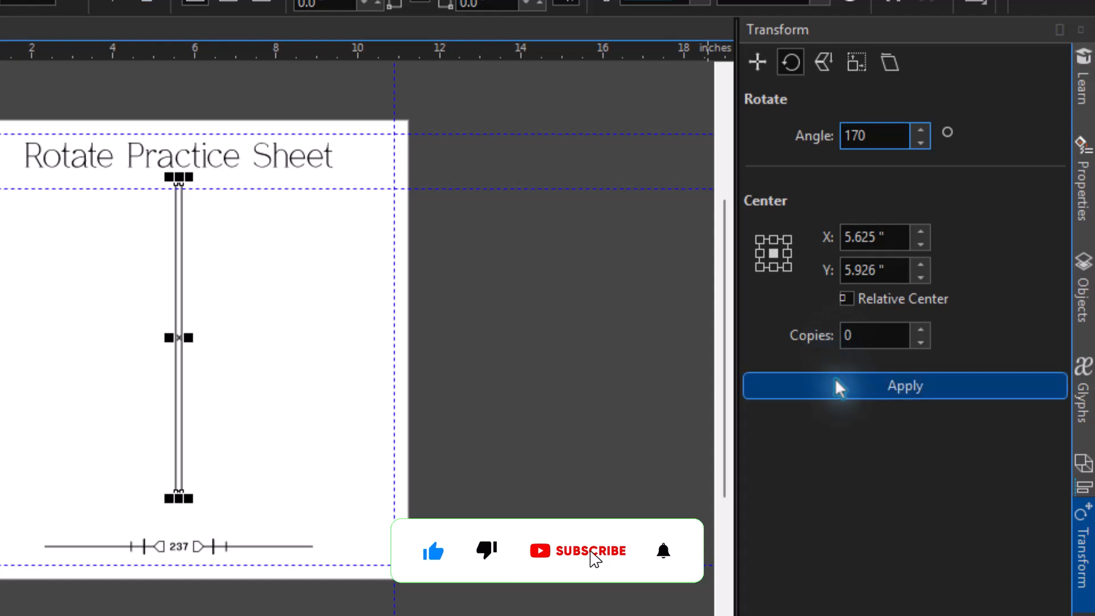
click(858, 336)
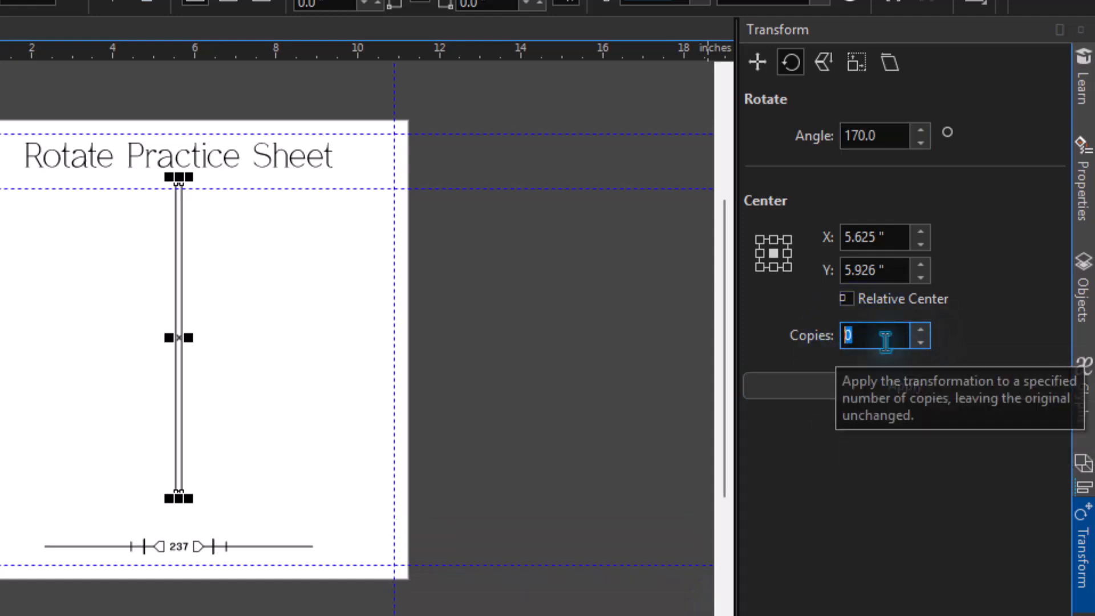
text(1)
click(796, 393)
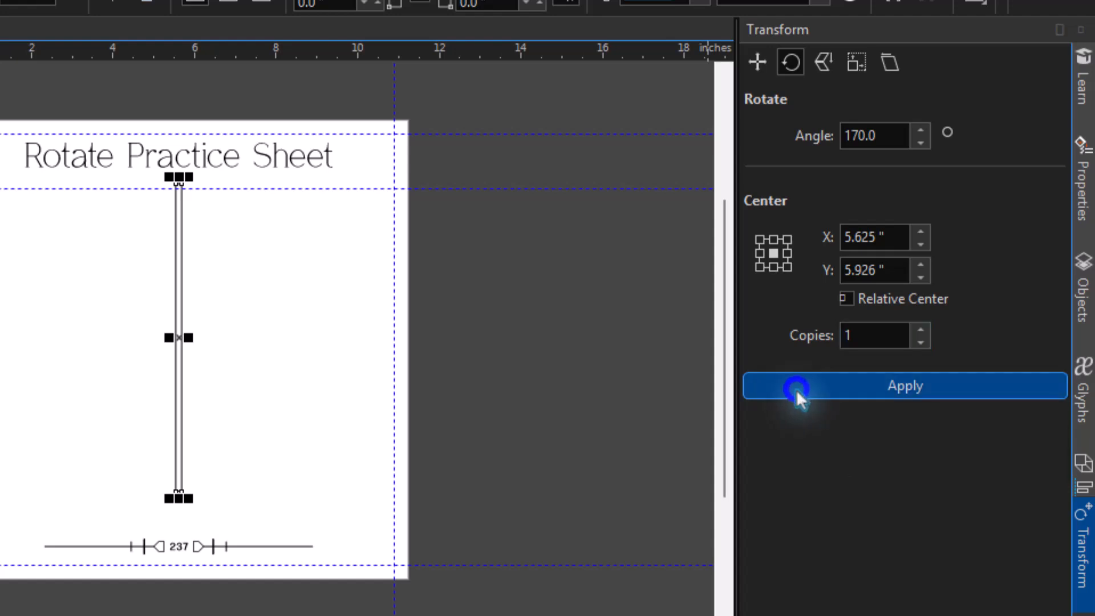
Repeat the 170 degree rotated copy until 18 bars complete the full radial pattern
click(797, 393)
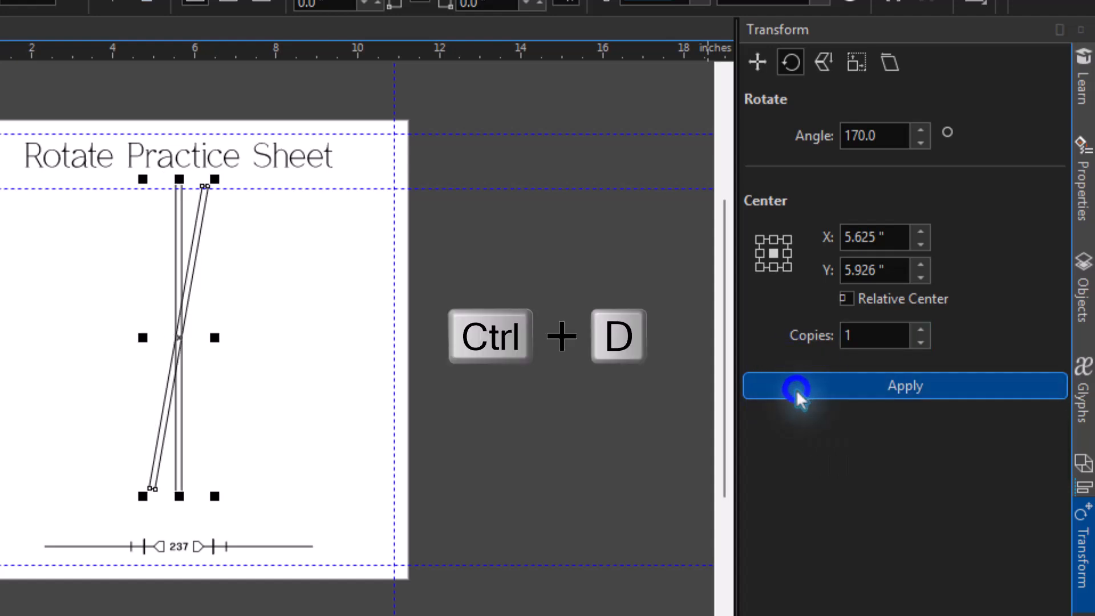
click(797, 392)
click(797, 392)
click(796, 392)
click(797, 393)
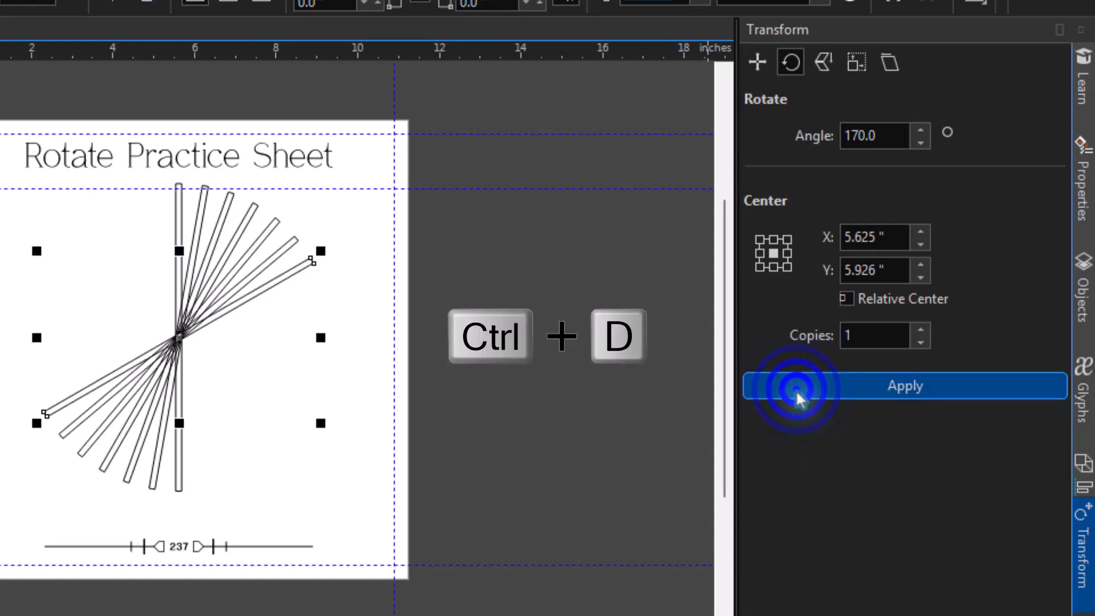
click(797, 393)
click(797, 392)
click(797, 392)
click(796, 393)
click(797, 392)
click(797, 393)
click(796, 392)
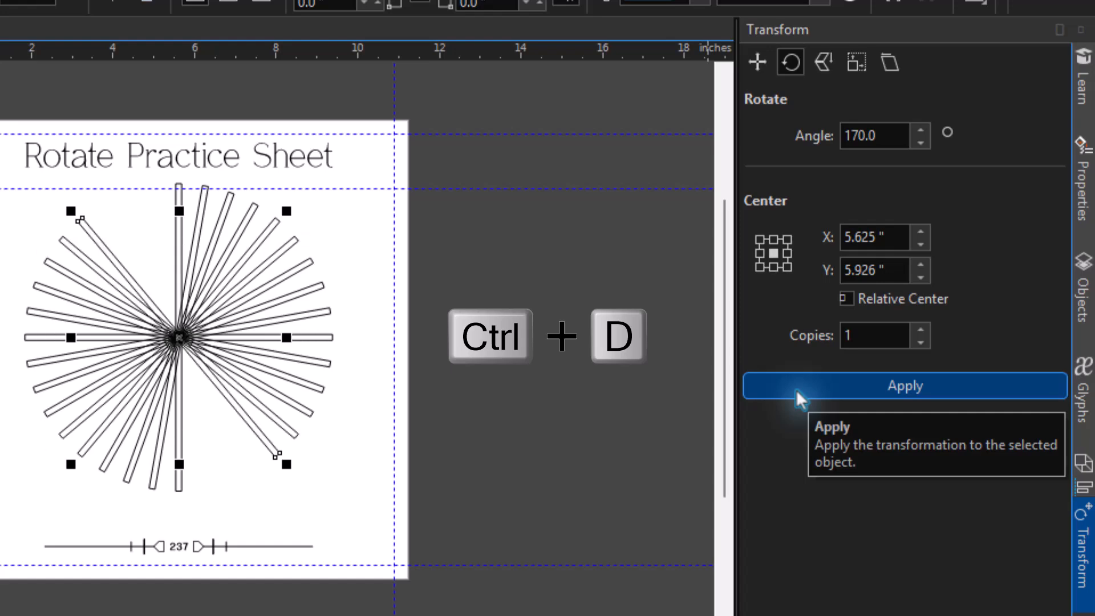
click(797, 393)
click(797, 392)
click(797, 393)
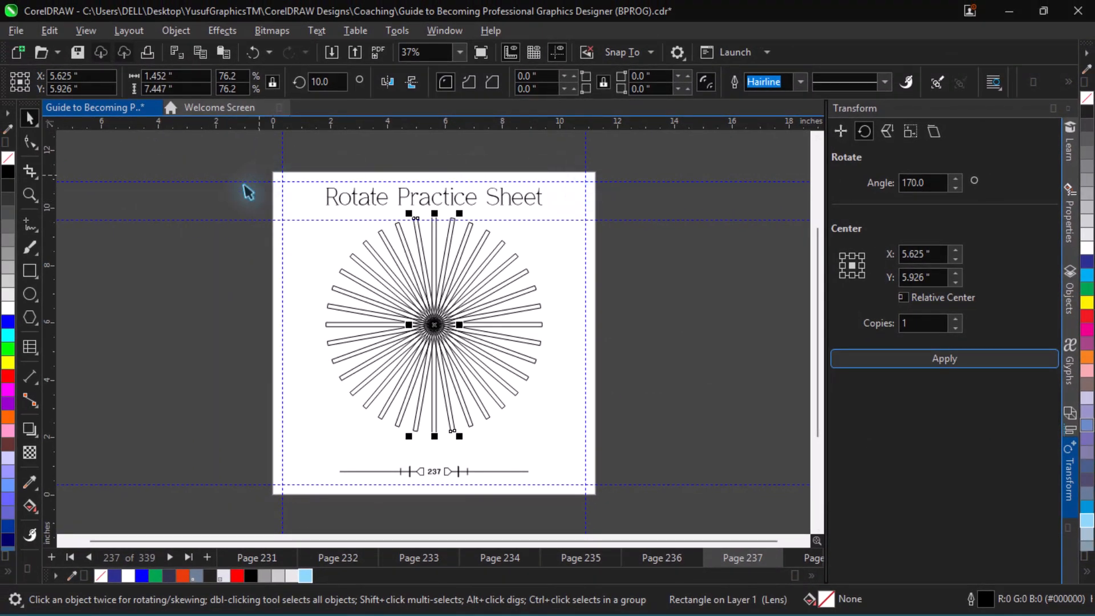
Select all the rotated bars, group them, center the group on the page, and deselect it
drag(220, 200, 639, 462)
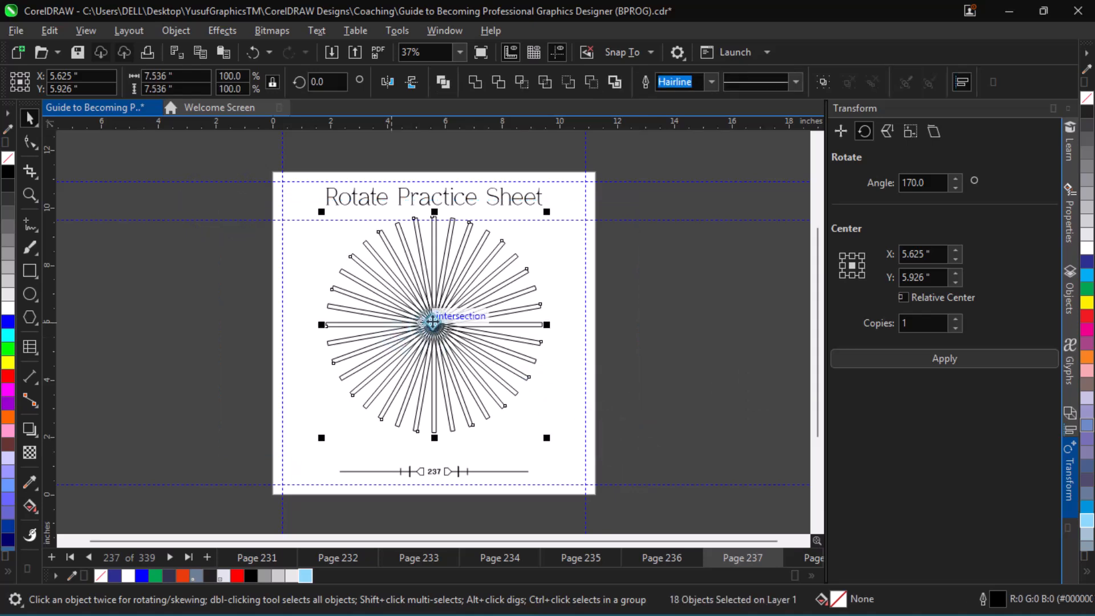
key(ctrl+g)
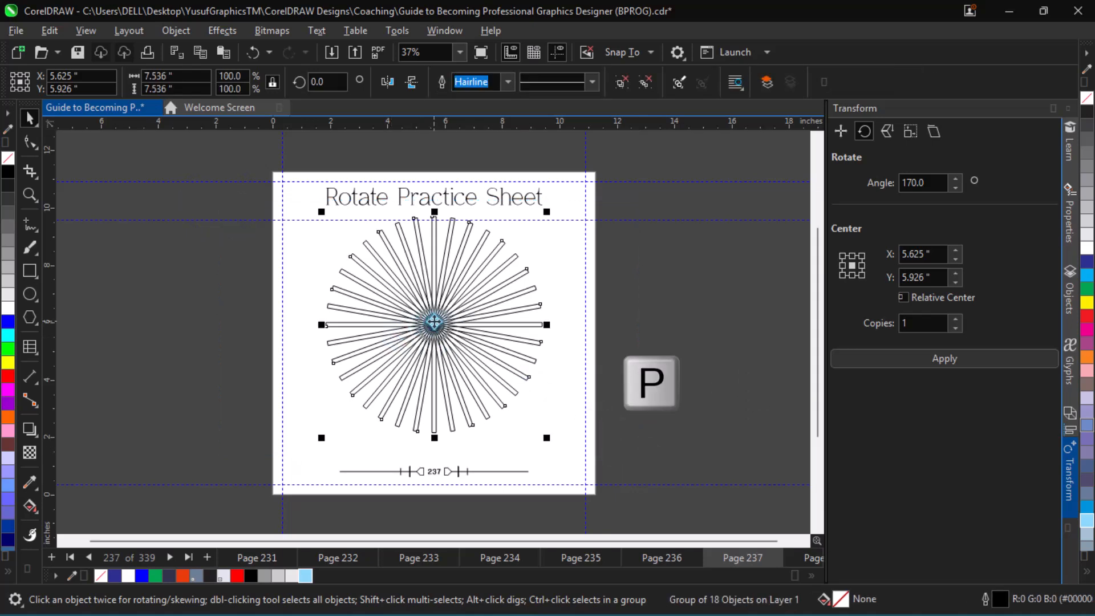
key(p)
click(695, 349)
Go to the Scale and Mirror Practice Sheet on page 239, select its square, and switch the transform to Scale and Mirror
key(Page_Down)
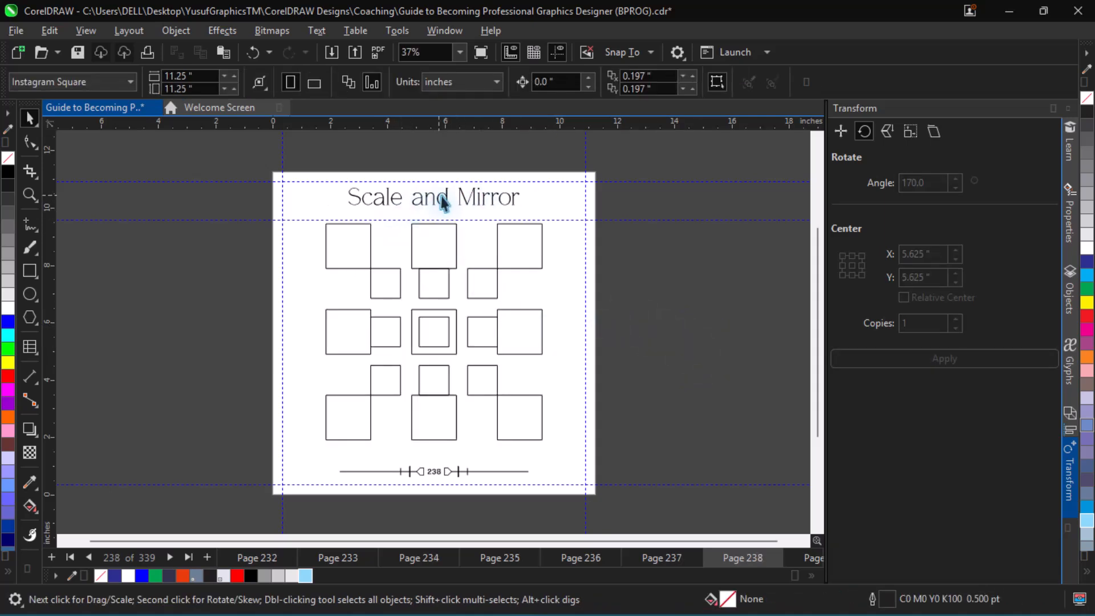
key(Page_Down)
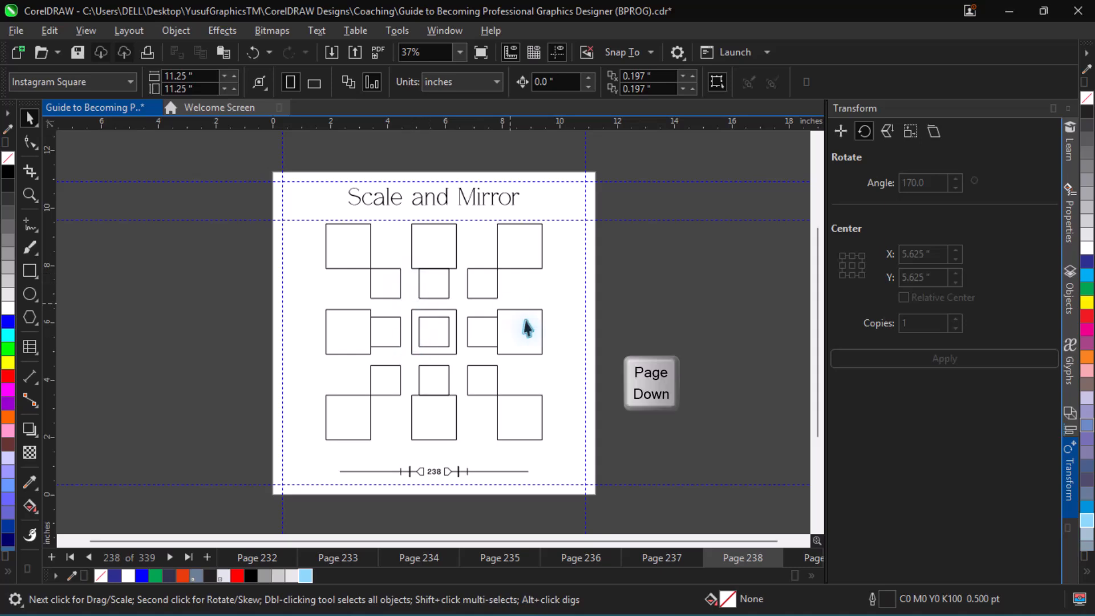
click(433, 347)
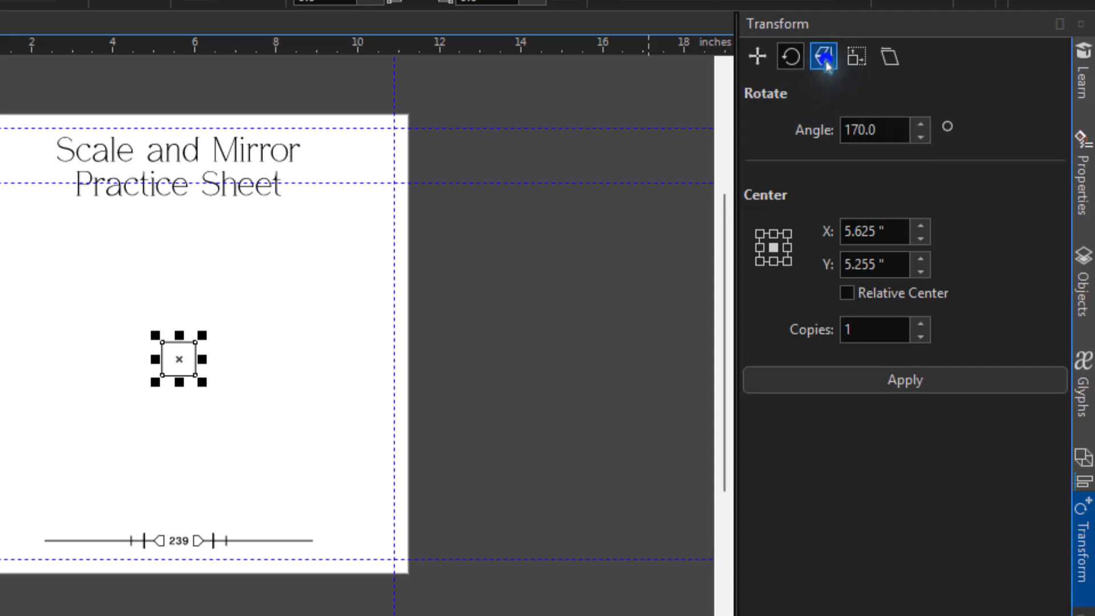
click(826, 60)
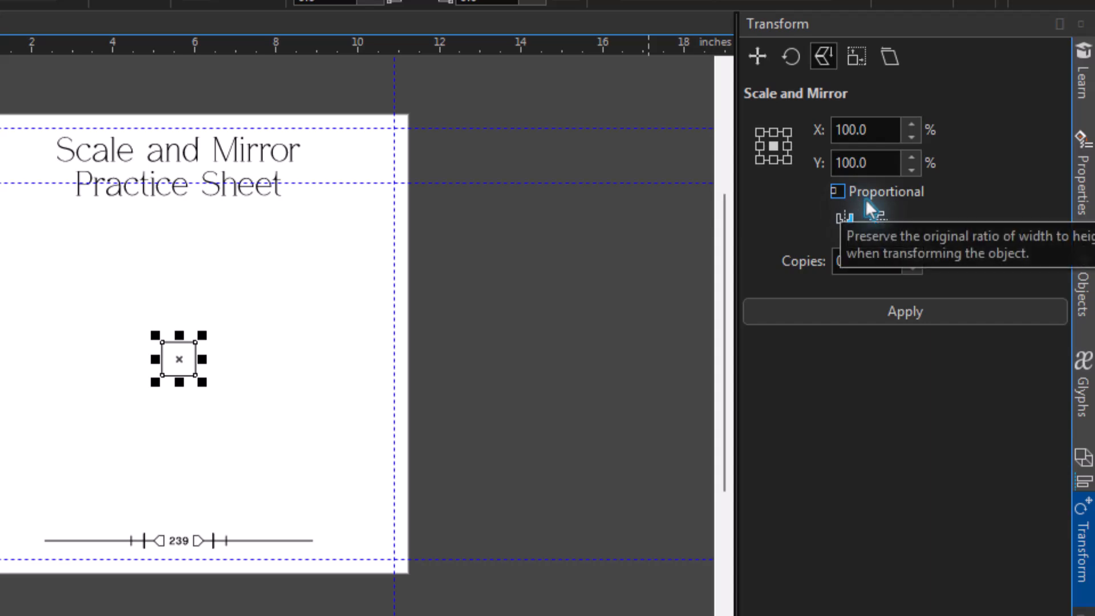
Apply a 100% Scale and Mirror transform to the square with 1 copy and horizontal mirroring
double_click(856, 266)
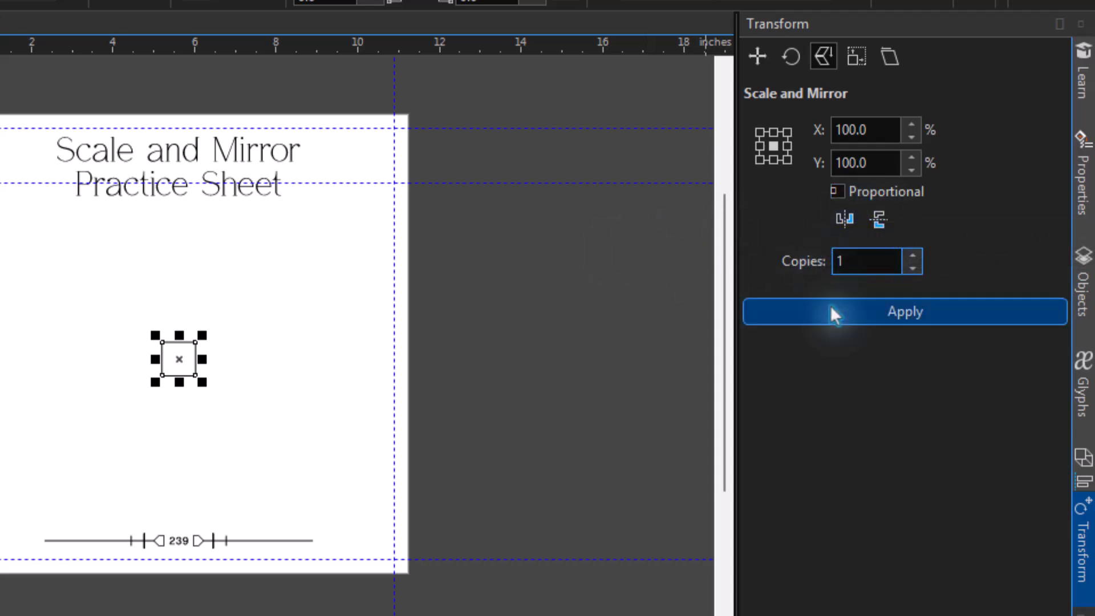
click(833, 320)
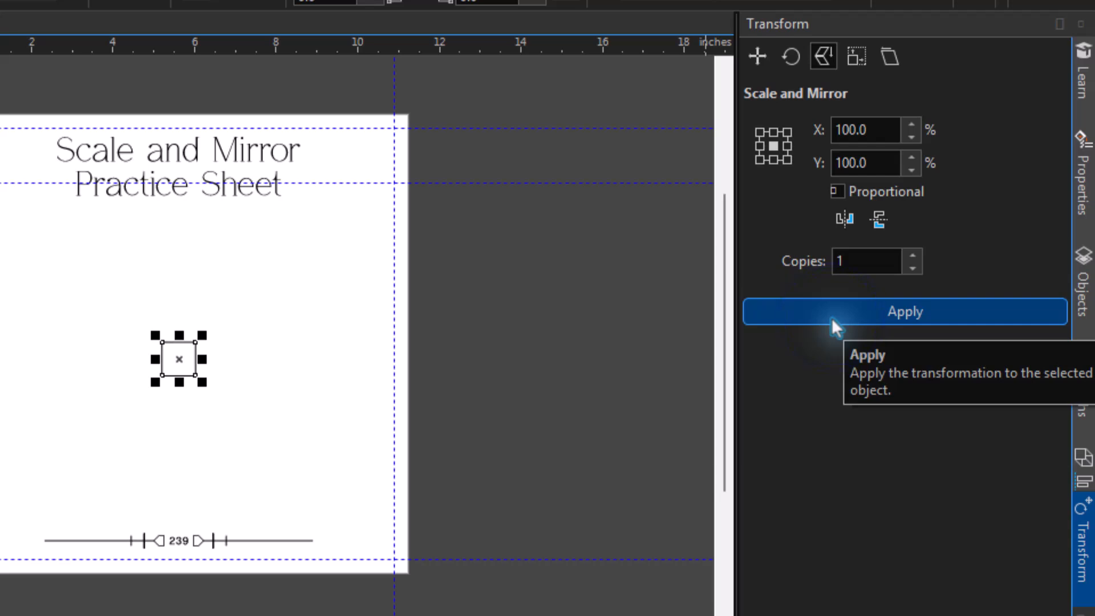
click(878, 219)
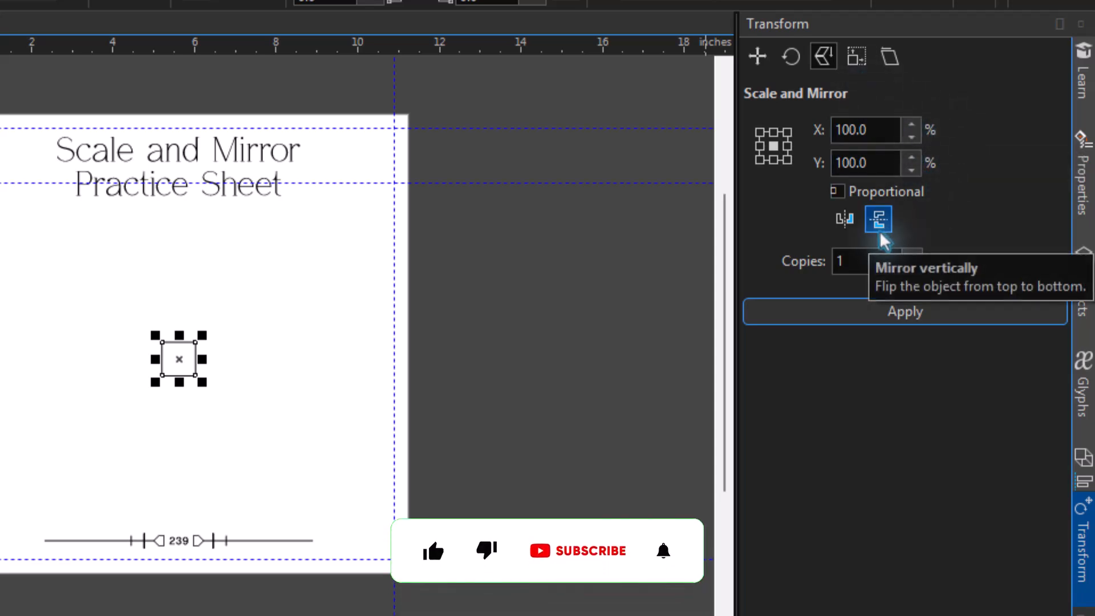
click(842, 224)
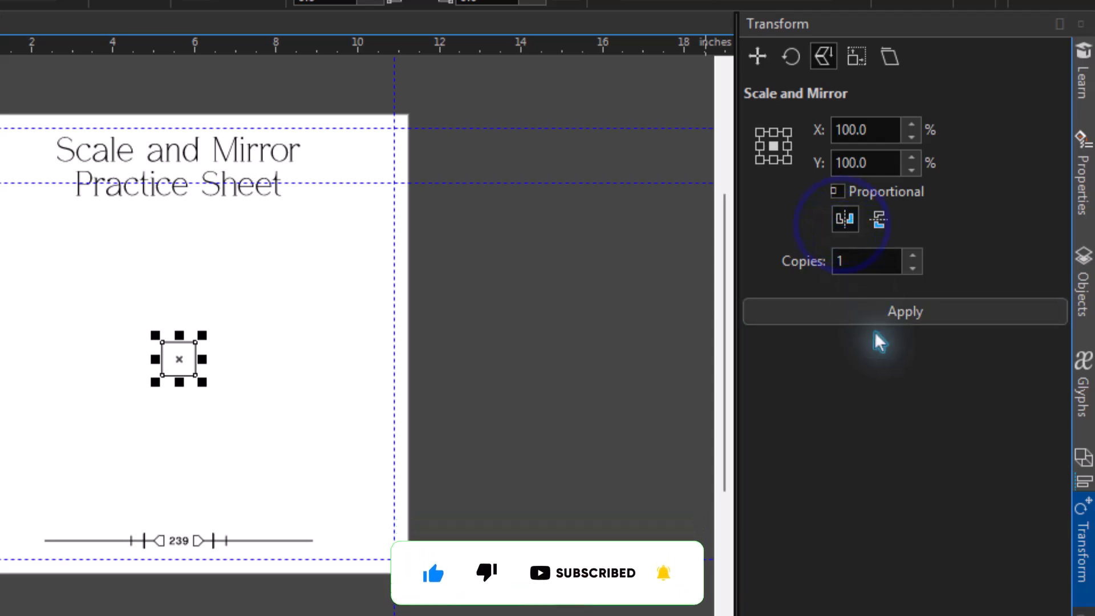
click(893, 310)
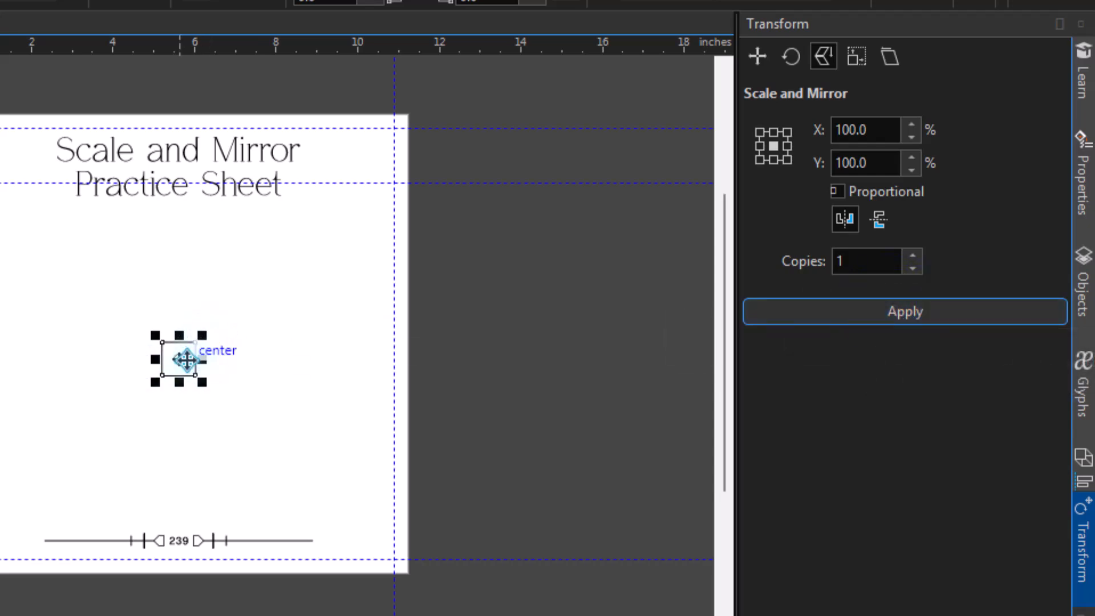
Place a tall rectangle on one side of the square and its horizontally mirrored copy on the other, and deselect
drag(179, 358, 271, 313)
mouse_move(213, 364)
mouse_down()
mouse_move(260, 357)
mouse_move(214, 361)
mouse_up()
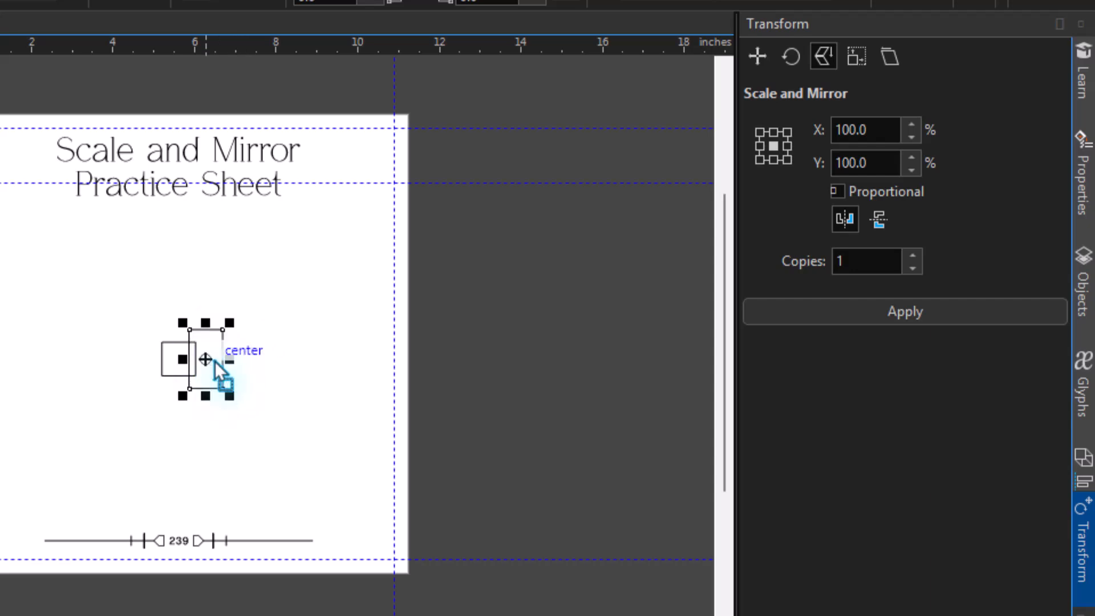
drag(215, 361, 210, 361)
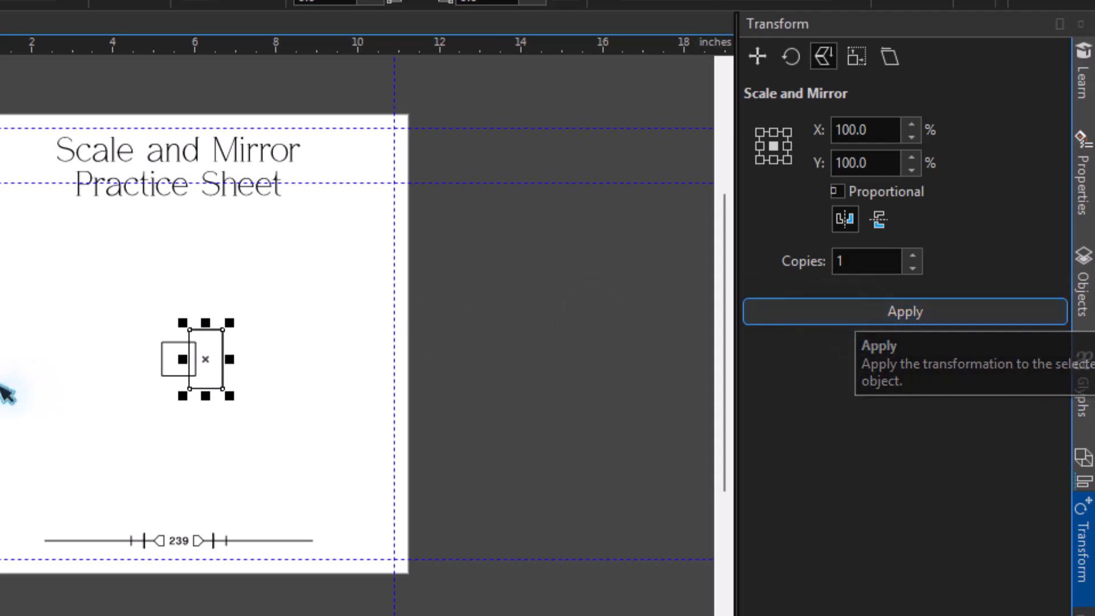
drag(215, 360, 146, 365)
click(393, 327)
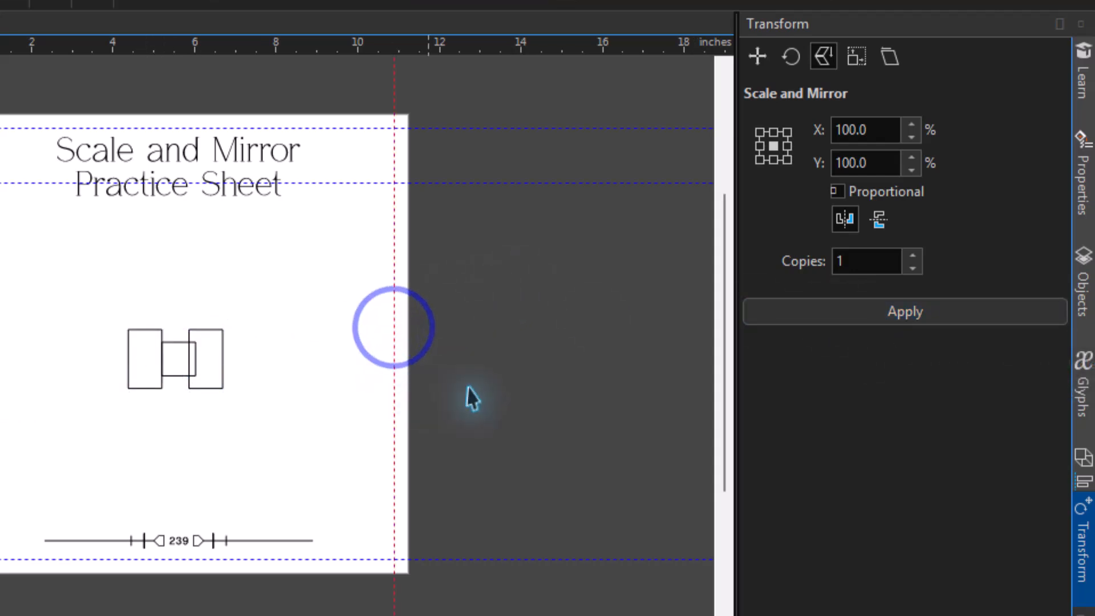
Go to the Size Practice Sheet on page 241, select its square, and switch the transform to Size
key(Page_Down)
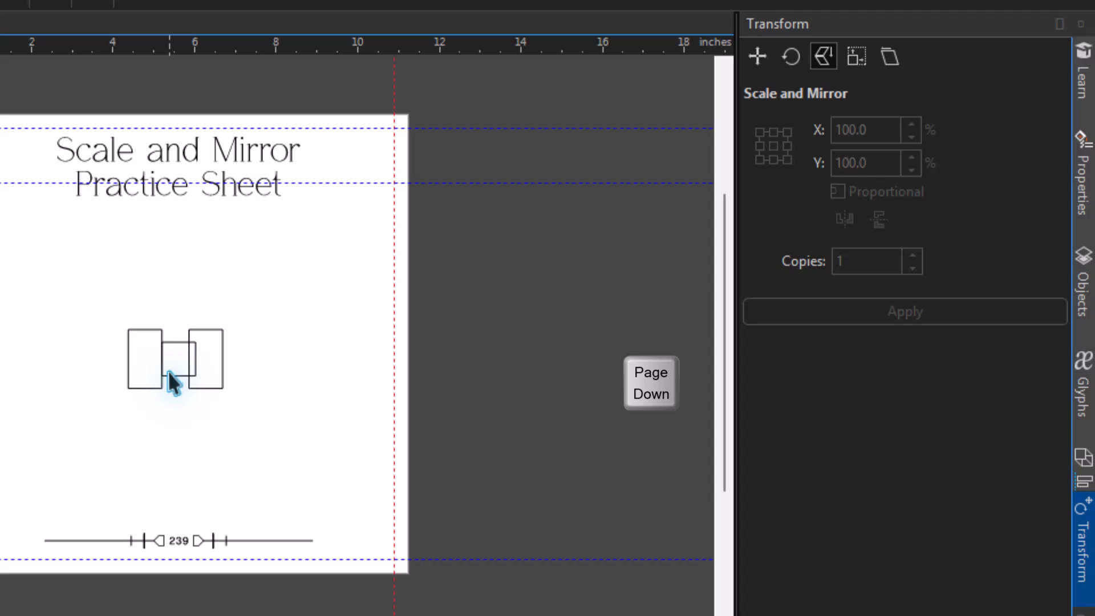
key(Page_Down)
click(168, 370)
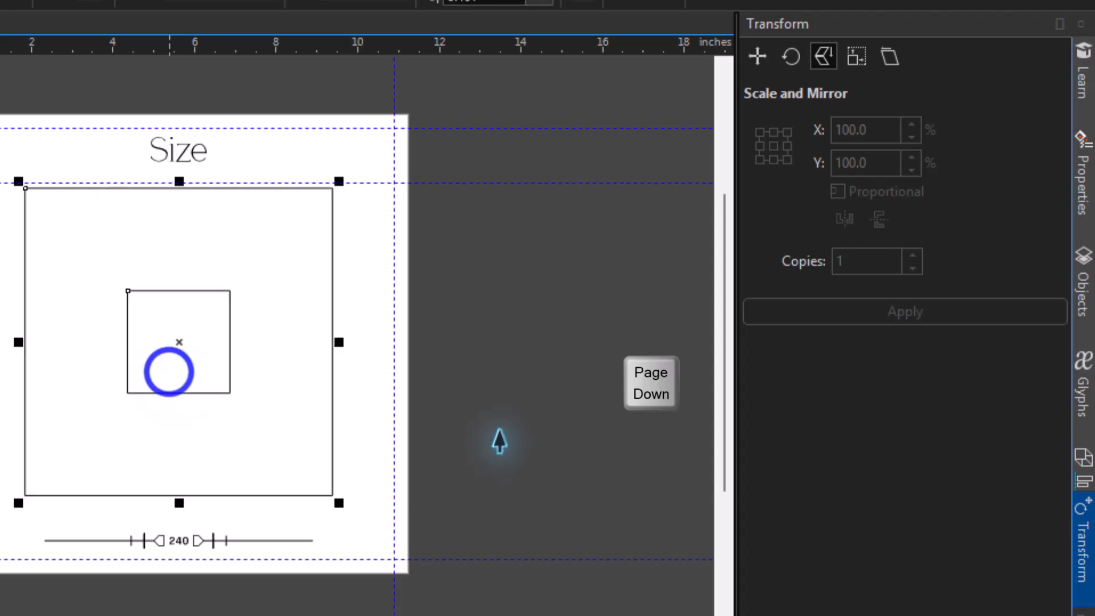
key(Page_Down)
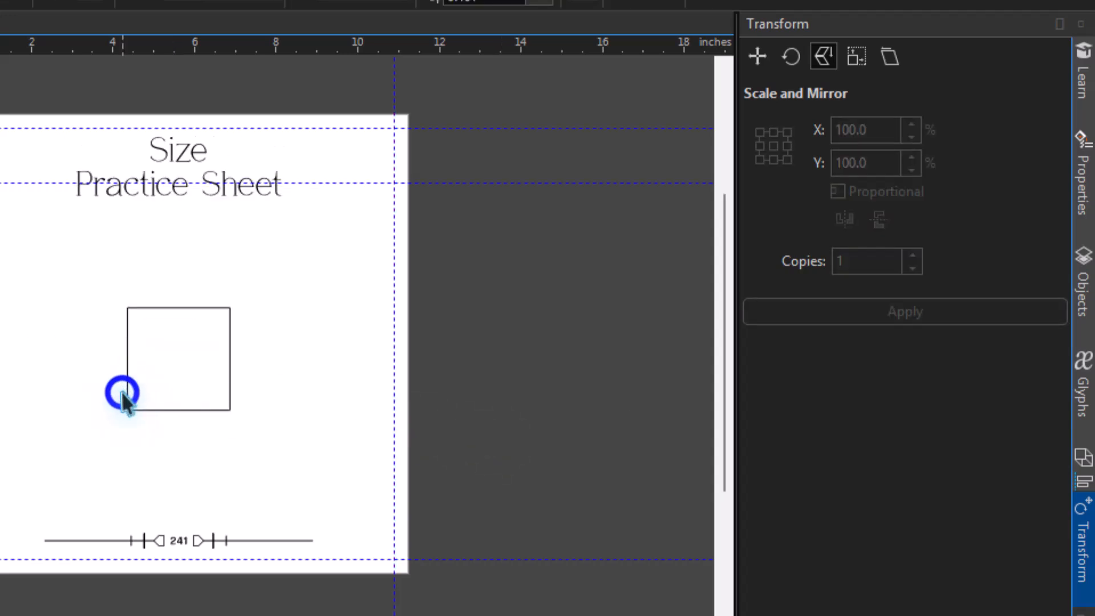
click(157, 393)
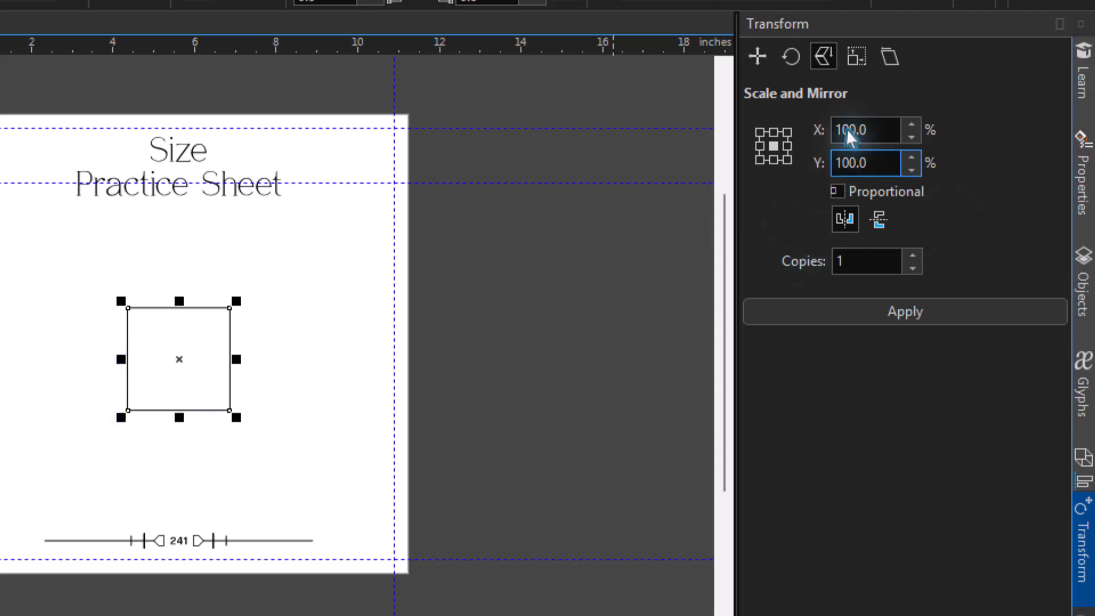
click(860, 56)
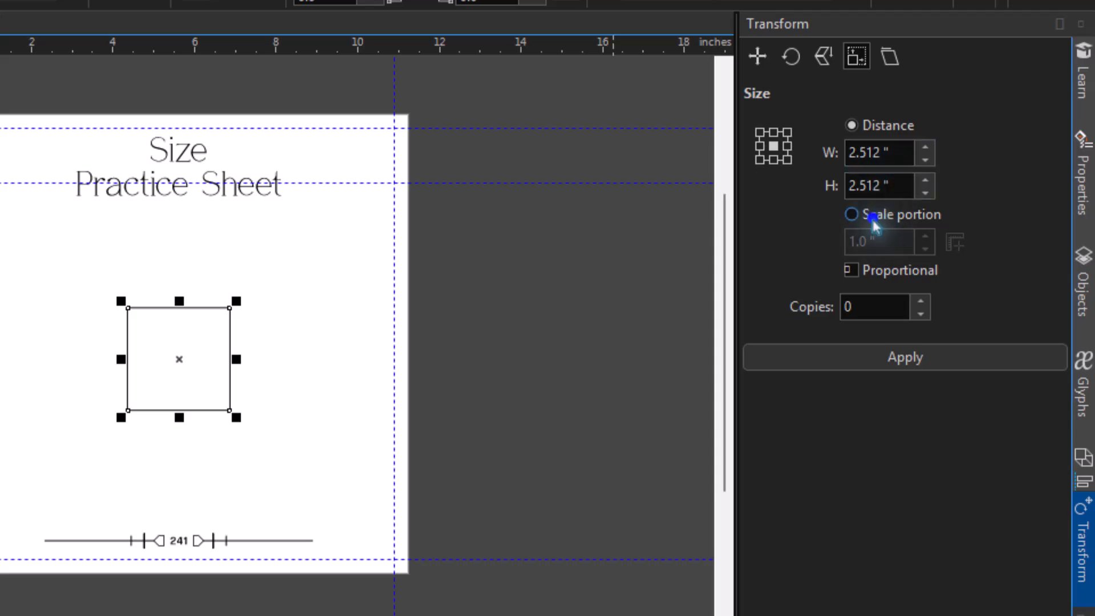
Apply a Size transform by distance to the square with a 4.0" width, 4.0" height and 1 copy
click(852, 215)
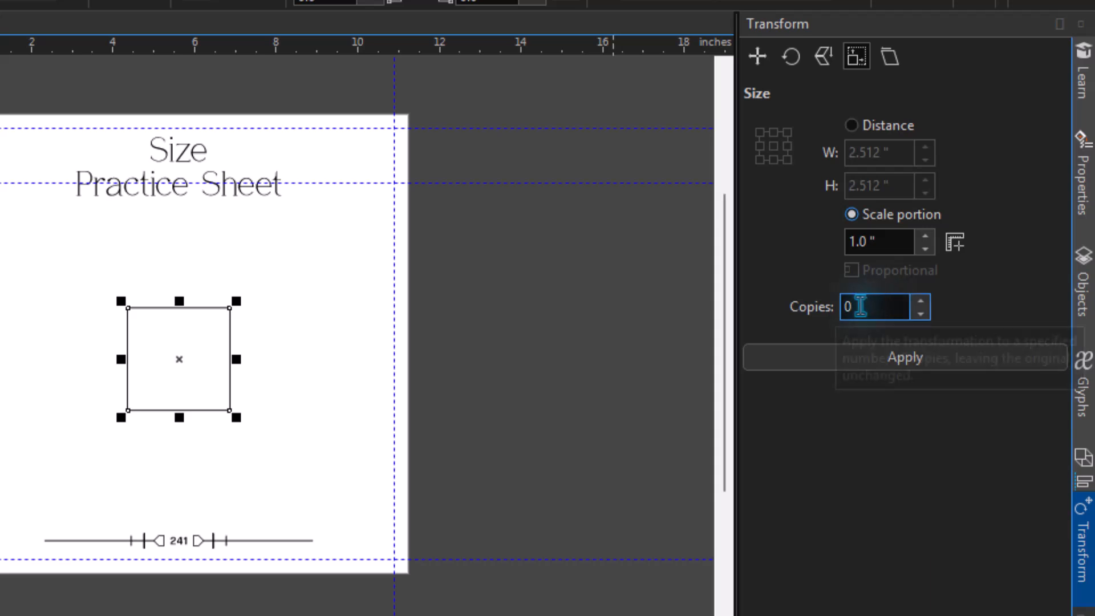
double_click(860, 307)
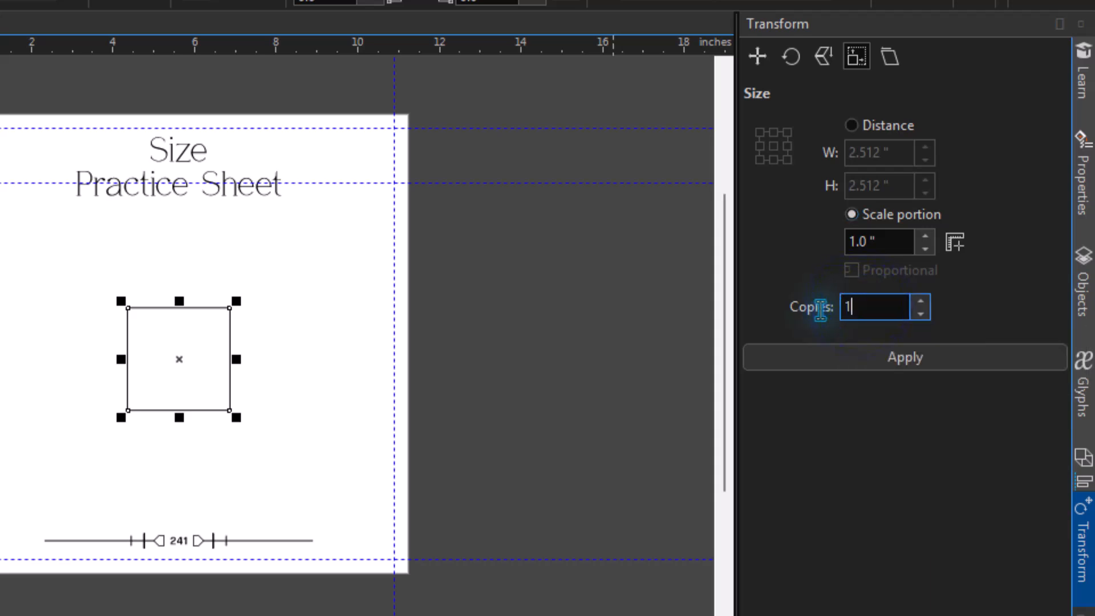
click(878, 131)
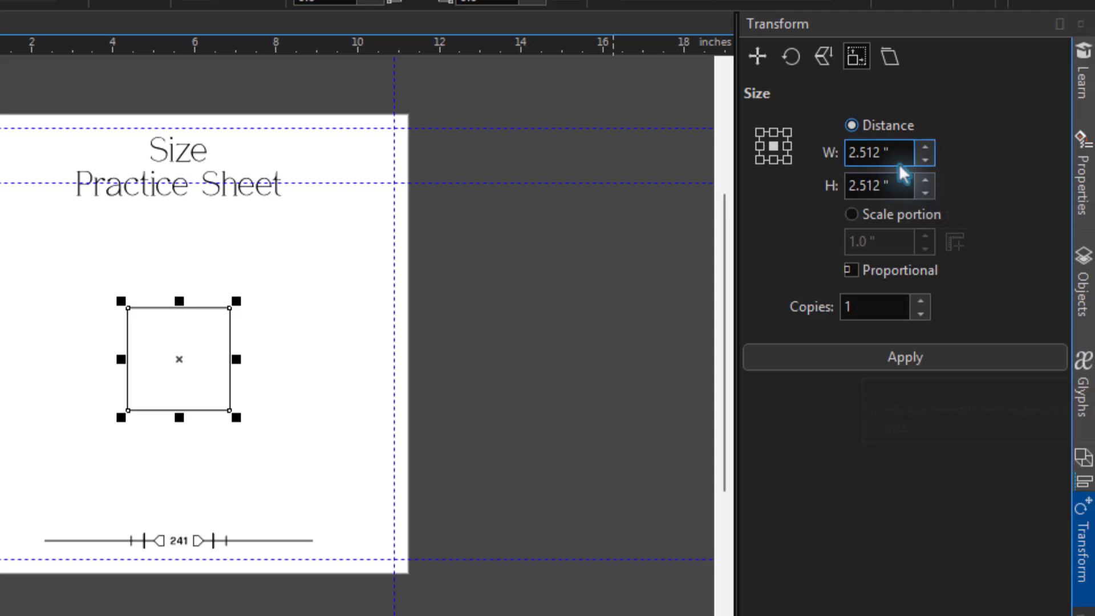
drag(893, 152, 791, 159)
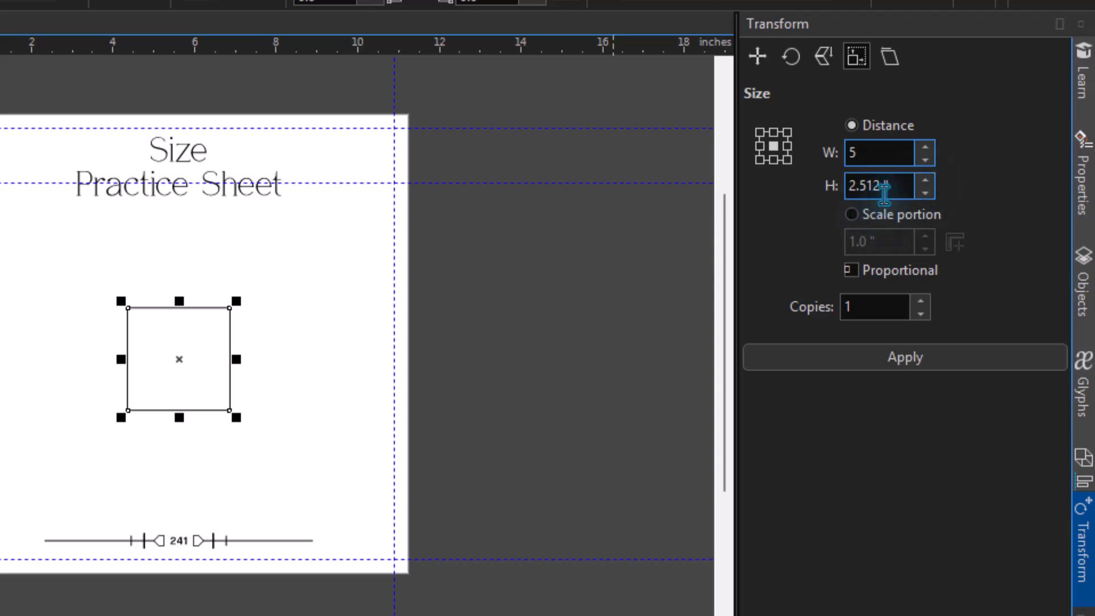
key(Tab)
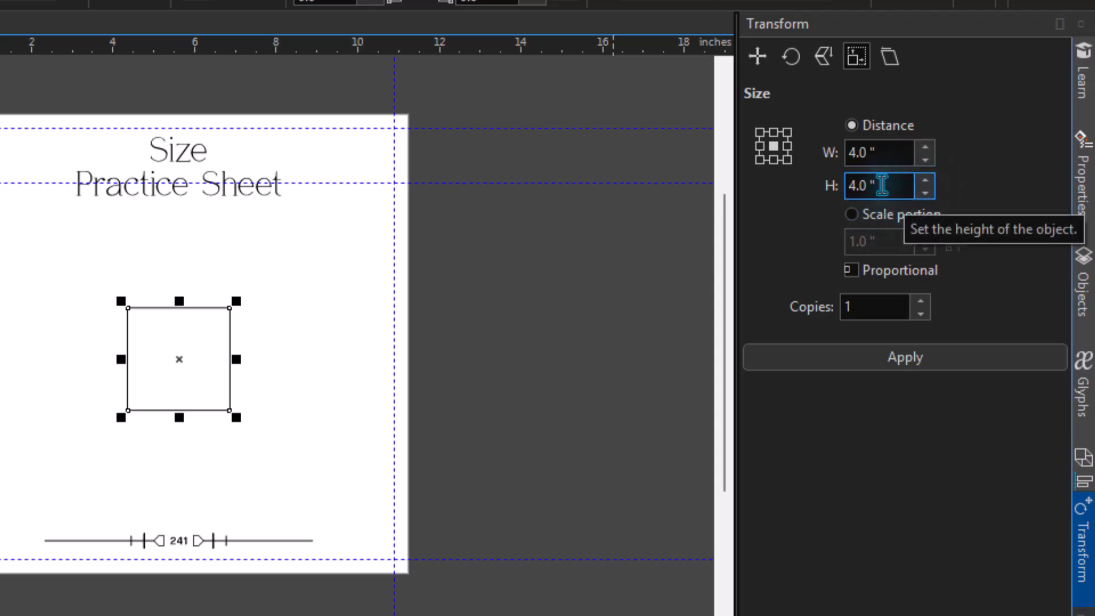
double_click(879, 187)
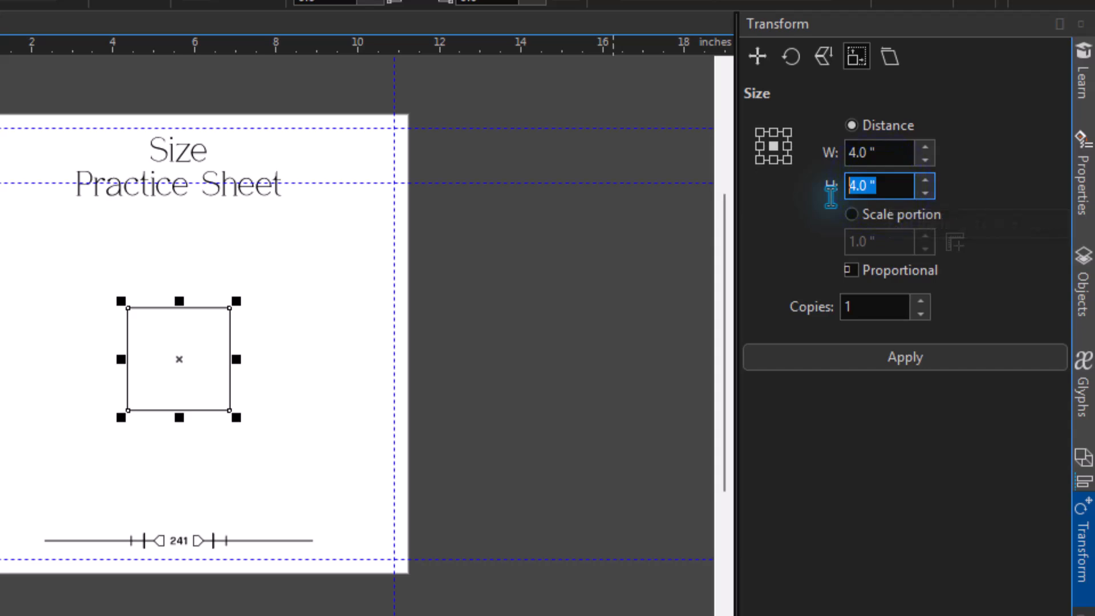
click(907, 365)
Create one 8.0" by 8.0" copy of the 4" square with Size, and shrink it about its center to about 7.42"
click(880, 152)
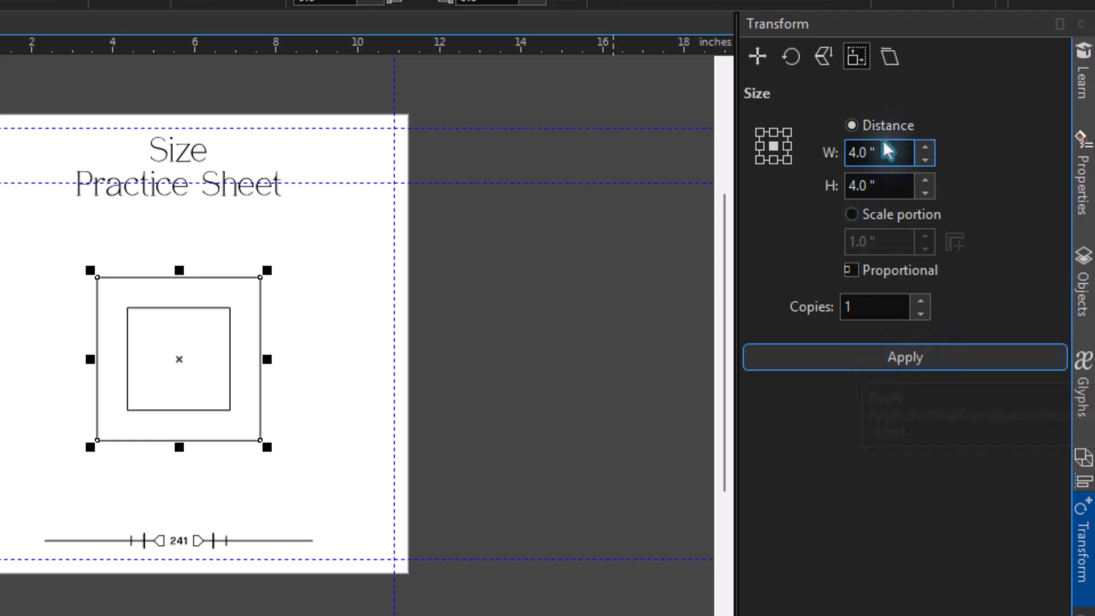
drag(879, 152, 831, 158)
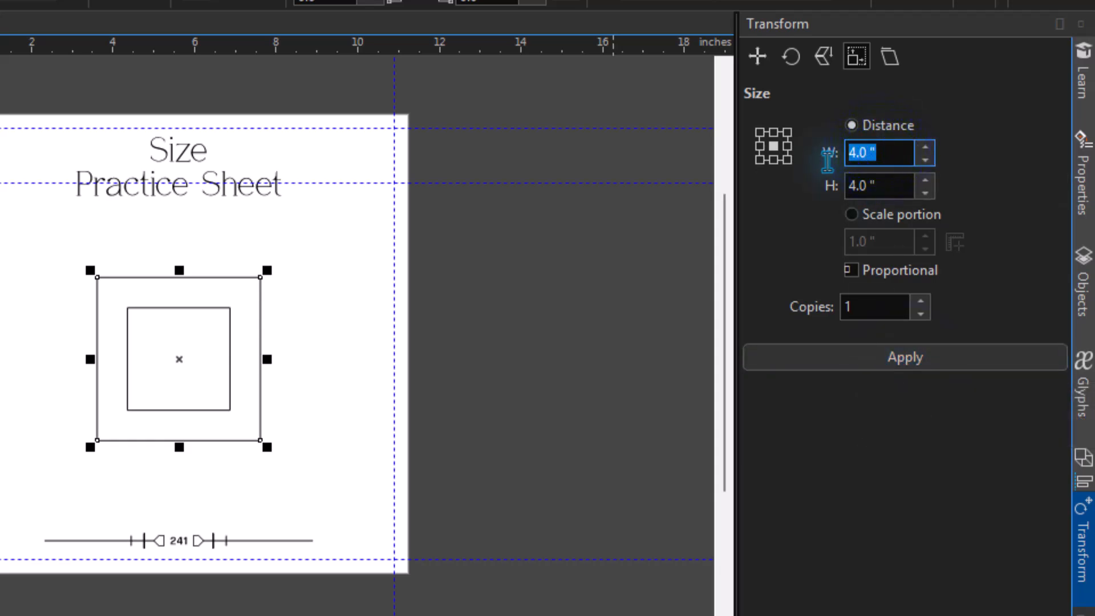
text(8)
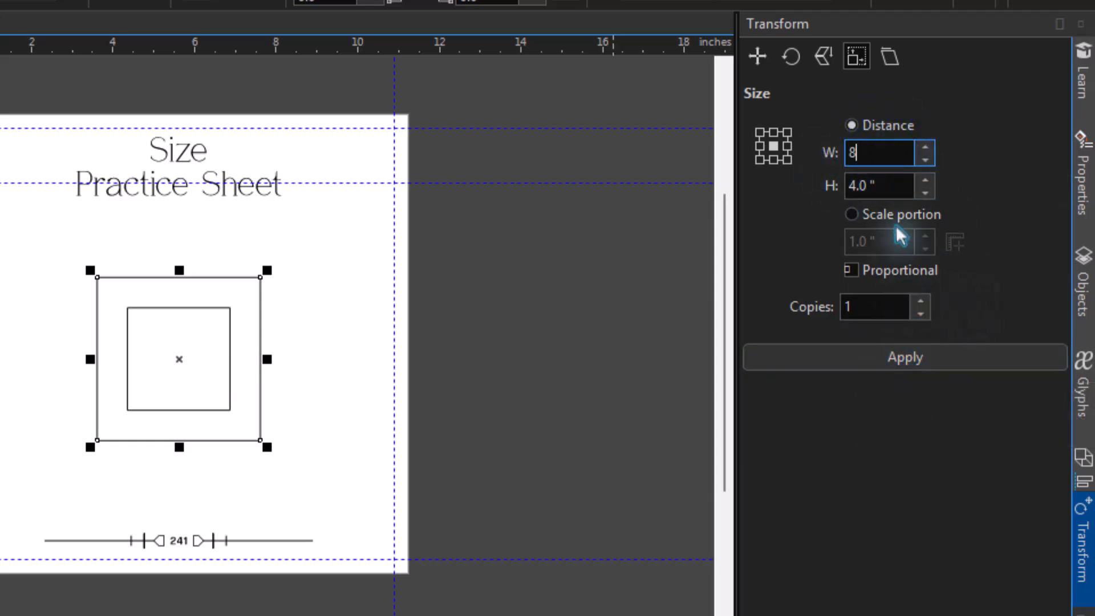
click(901, 195)
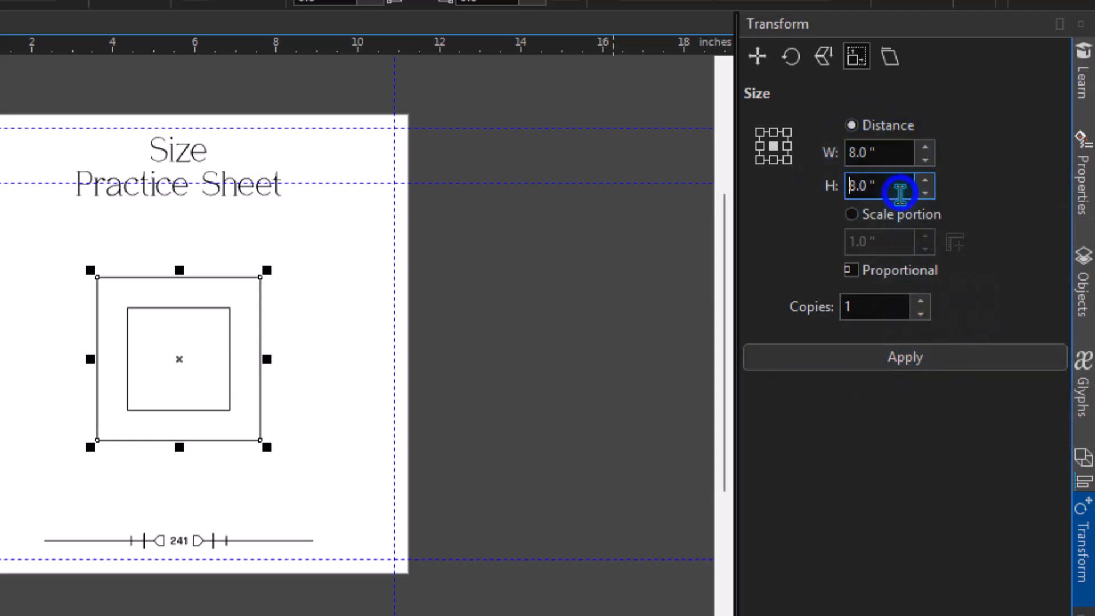
click(893, 362)
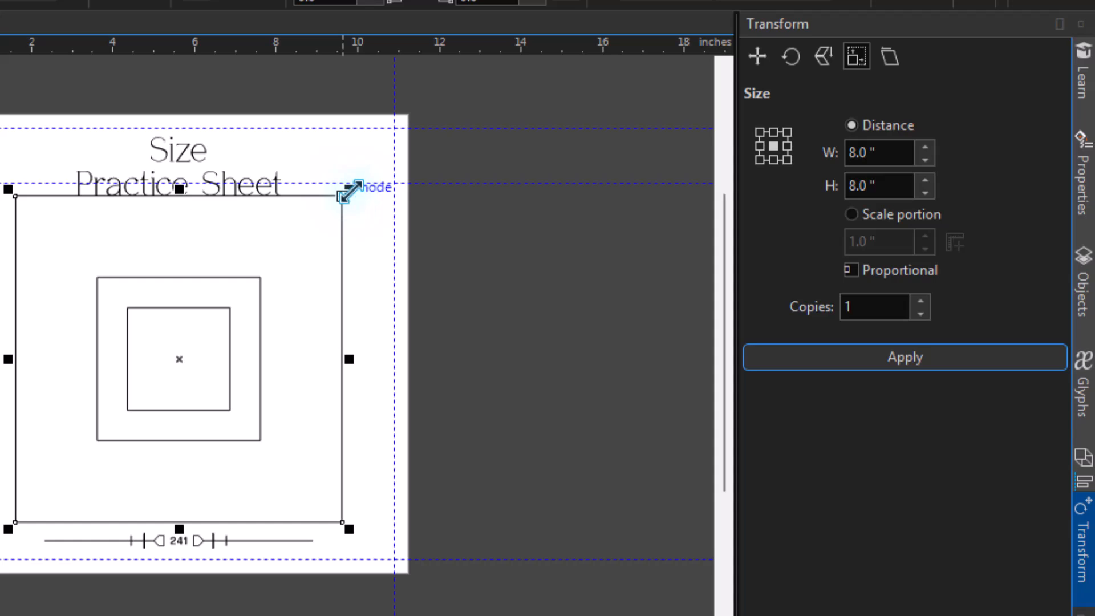
drag(350, 189, 349, 205)
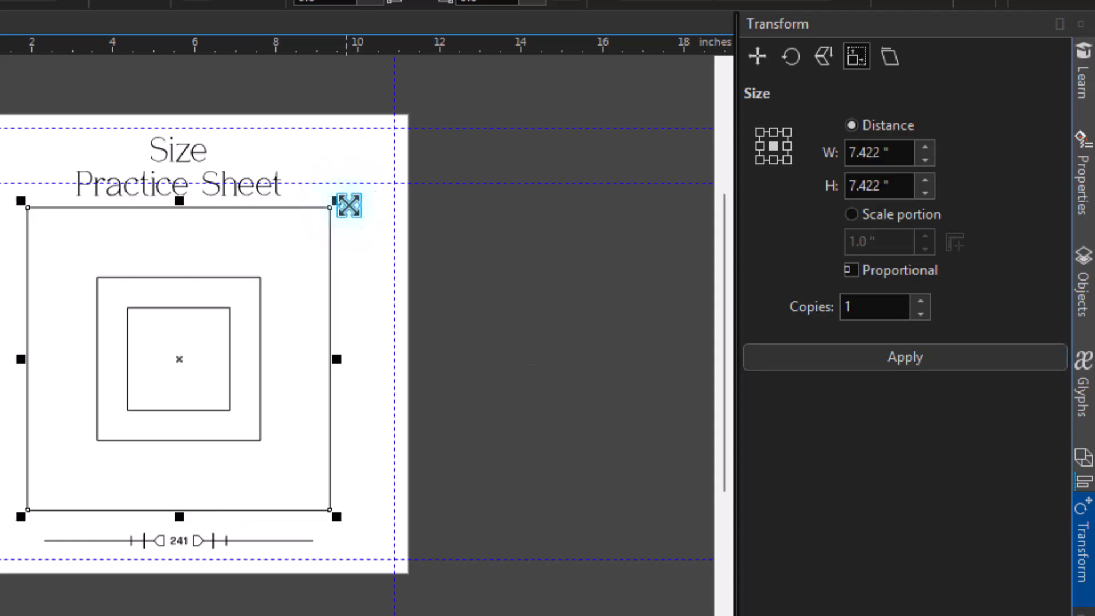
Go to the Skew Practice Sheet on page 243, select its square, and switch the transform to Skew
key(Page_Down)
click(447, 289)
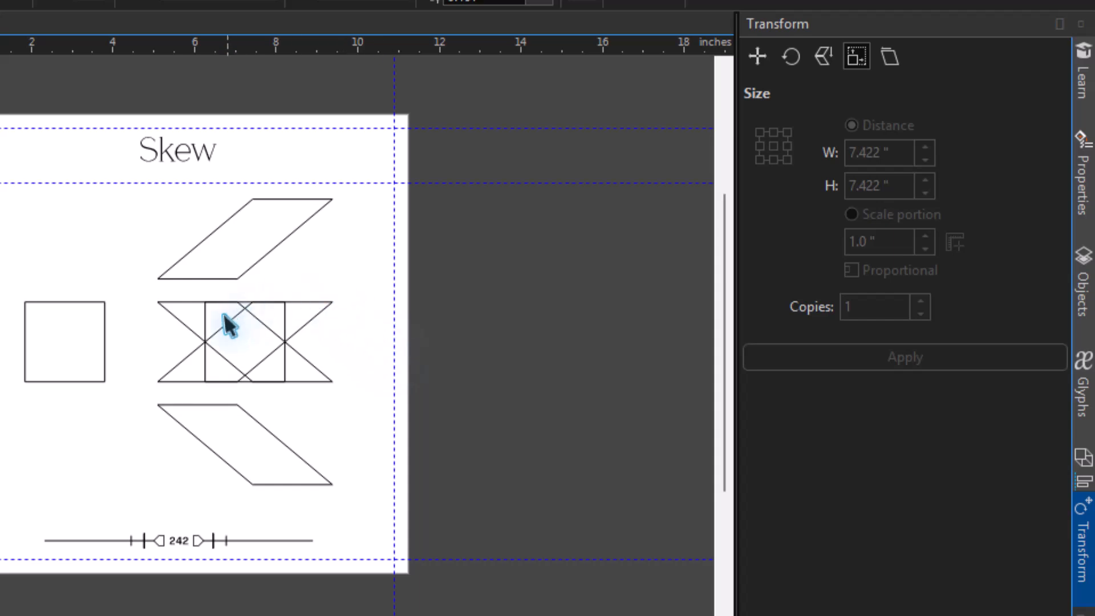
key(Page_Down)
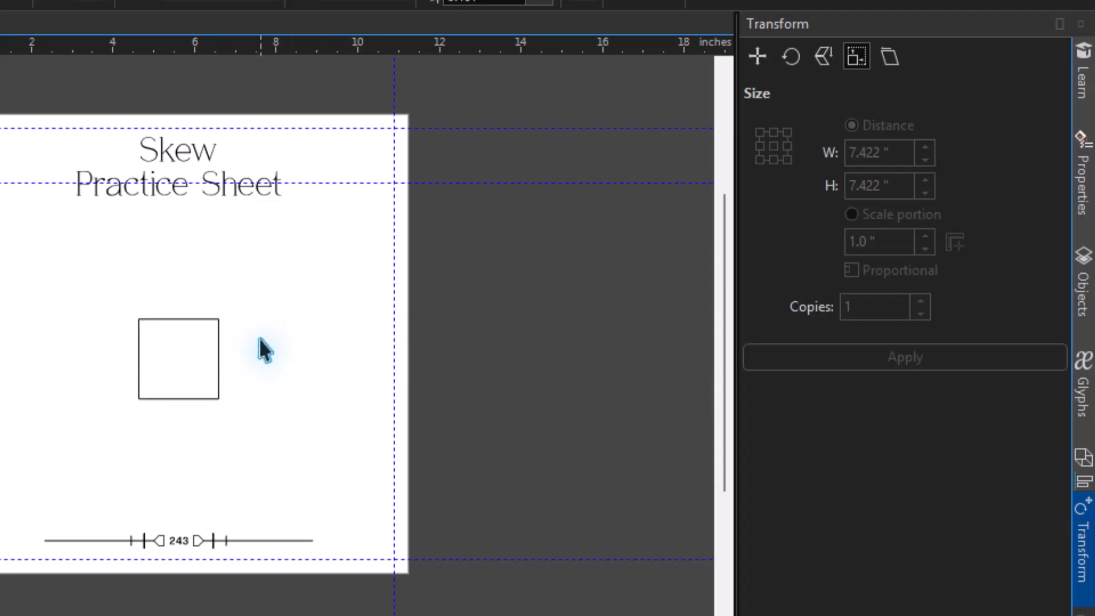
click(96, 344)
click(158, 363)
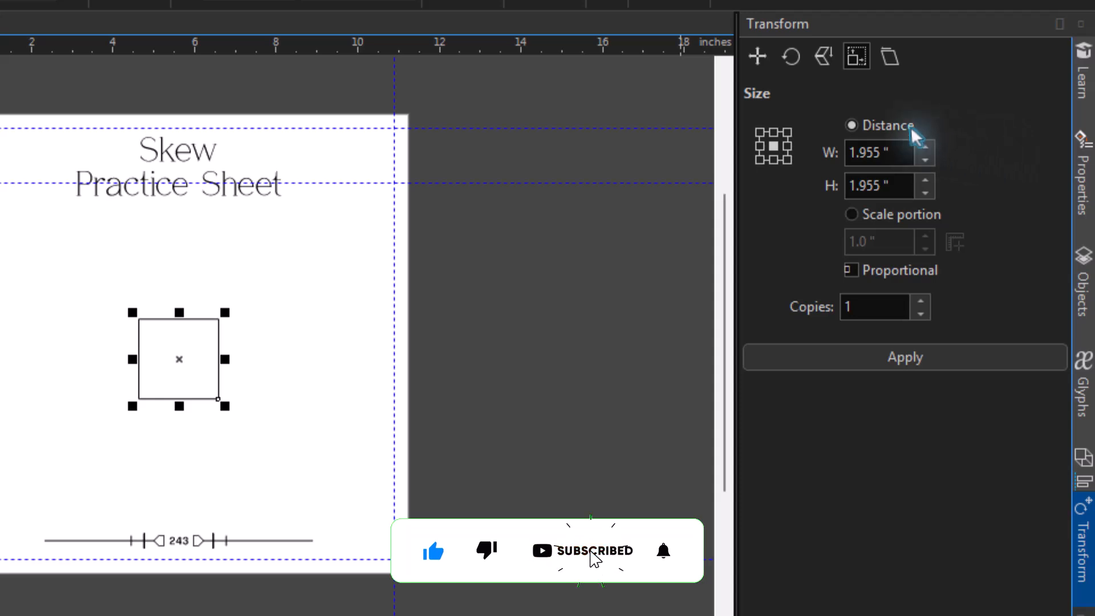
click(890, 60)
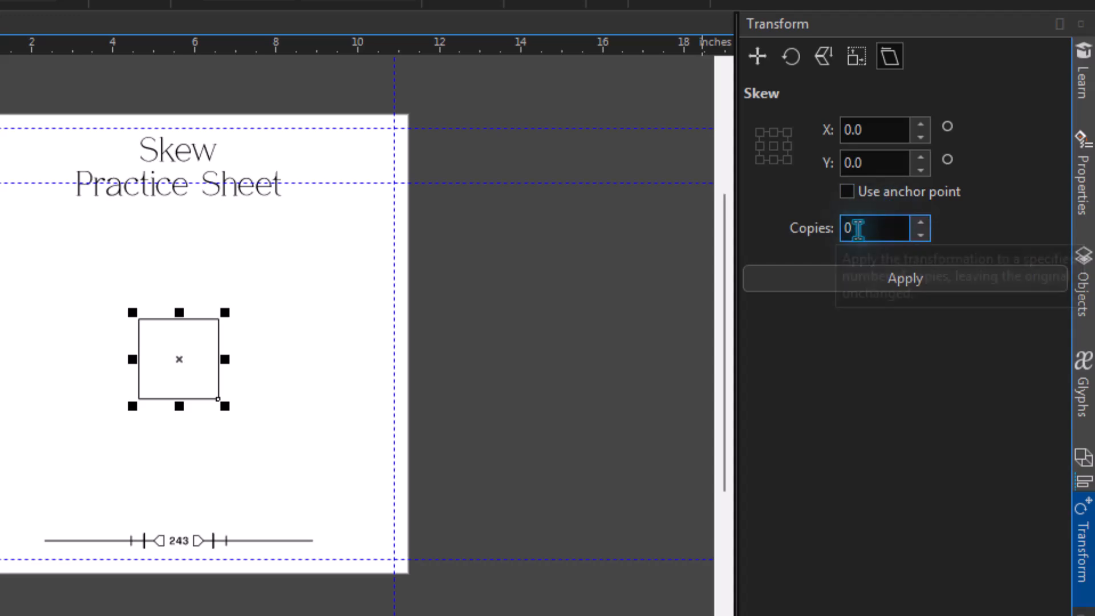
Apply a Skew transform to the square with 1 copy and a horizontal skew of 20 degrees
click(857, 229)
click(920, 222)
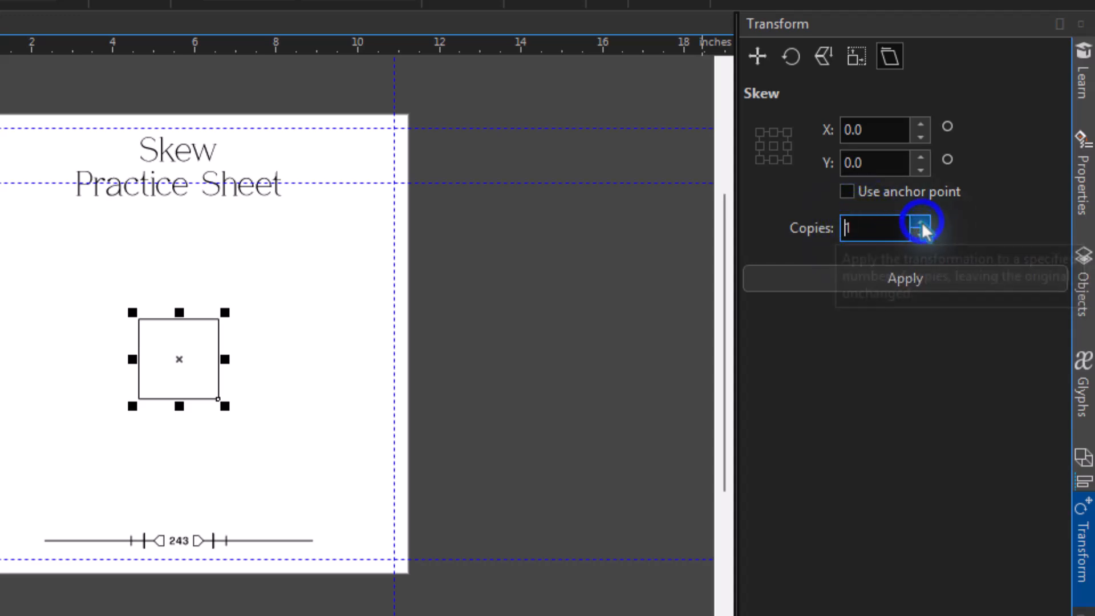
click(806, 283)
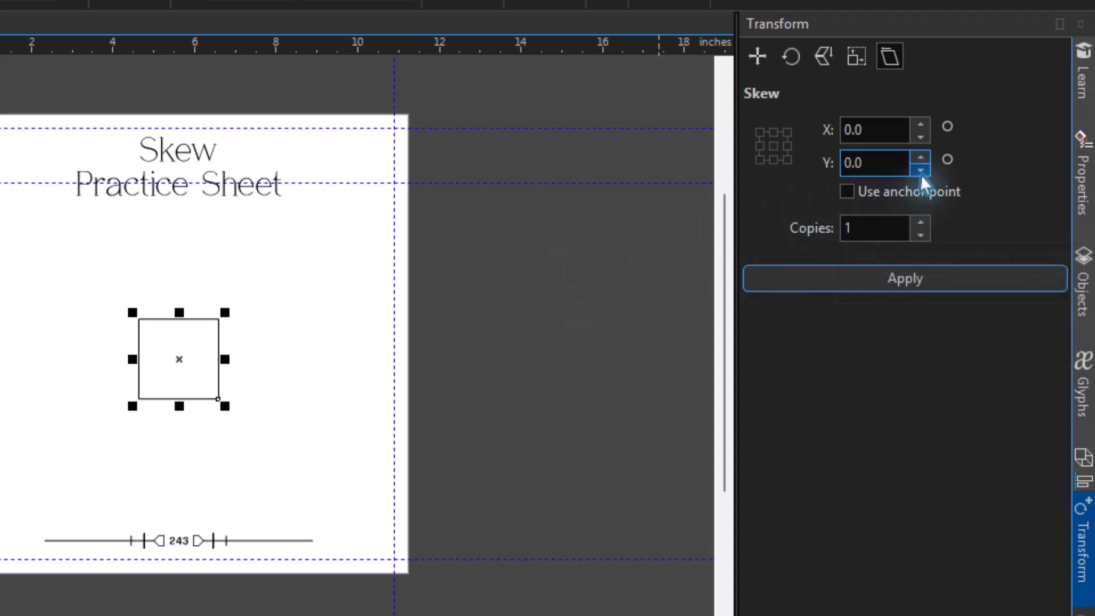
click(921, 124)
click(921, 124)
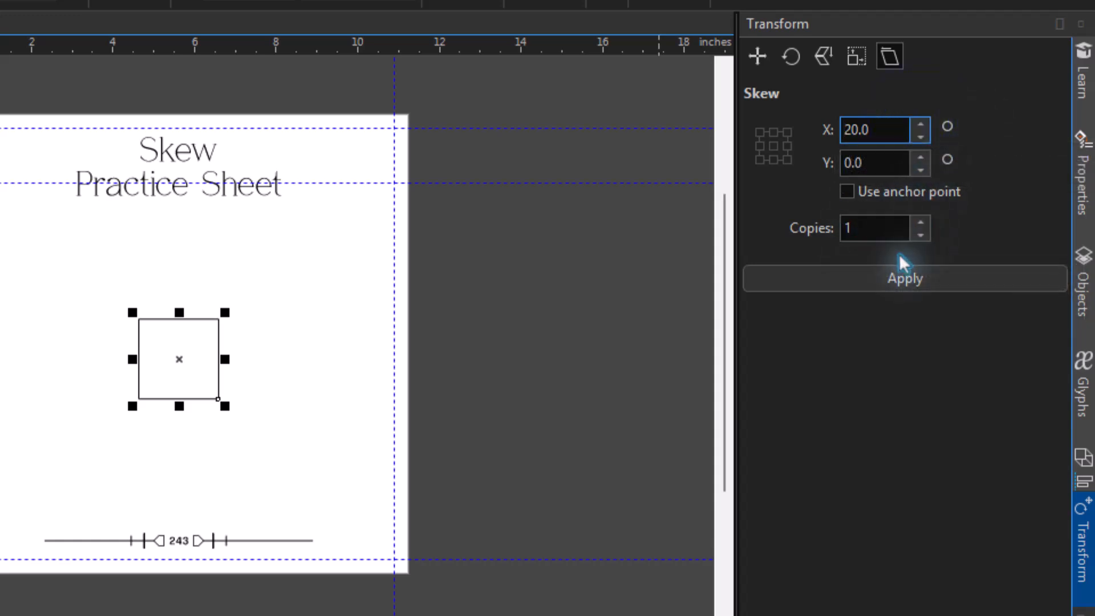
click(887, 280)
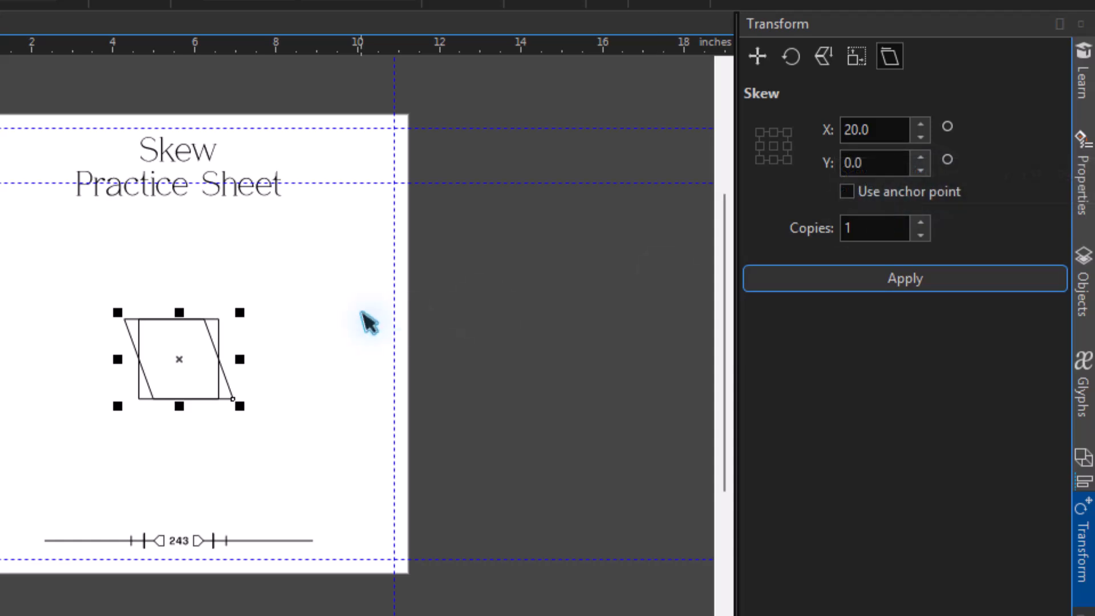
Set the vertical skew to -20 degrees, keeping X at 20, and apply it to the skewed copy
click(920, 170)
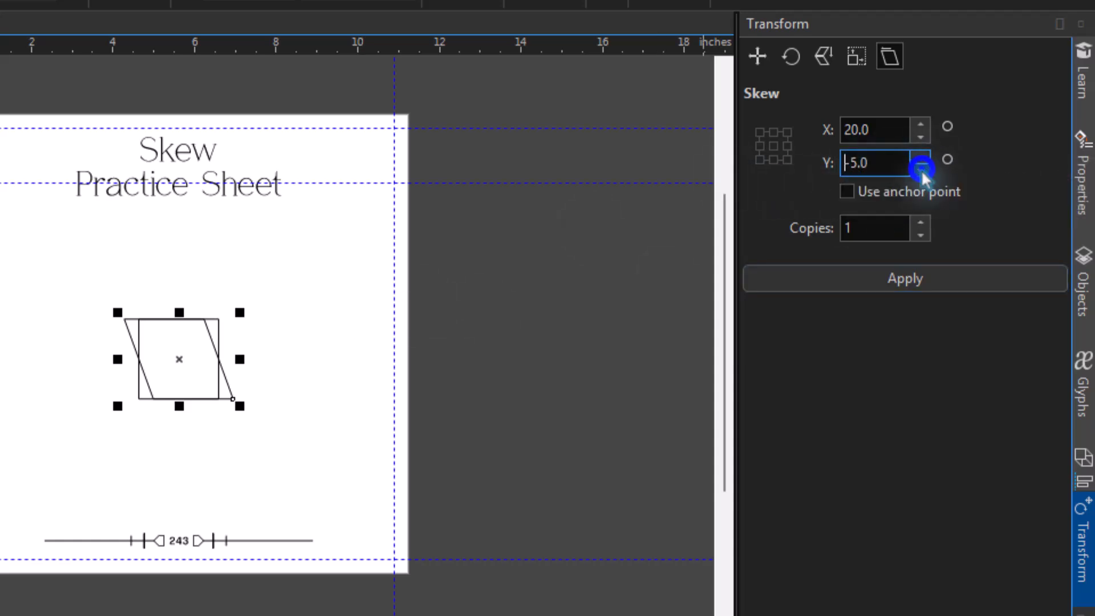
click(921, 170)
click(921, 170)
click(921, 170)
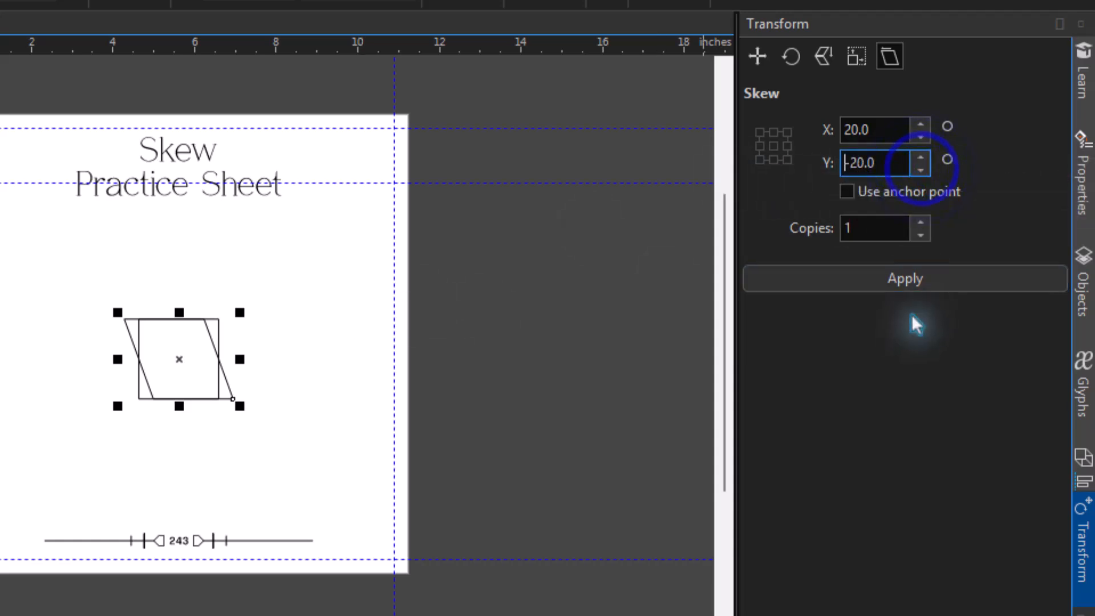
click(948, 285)
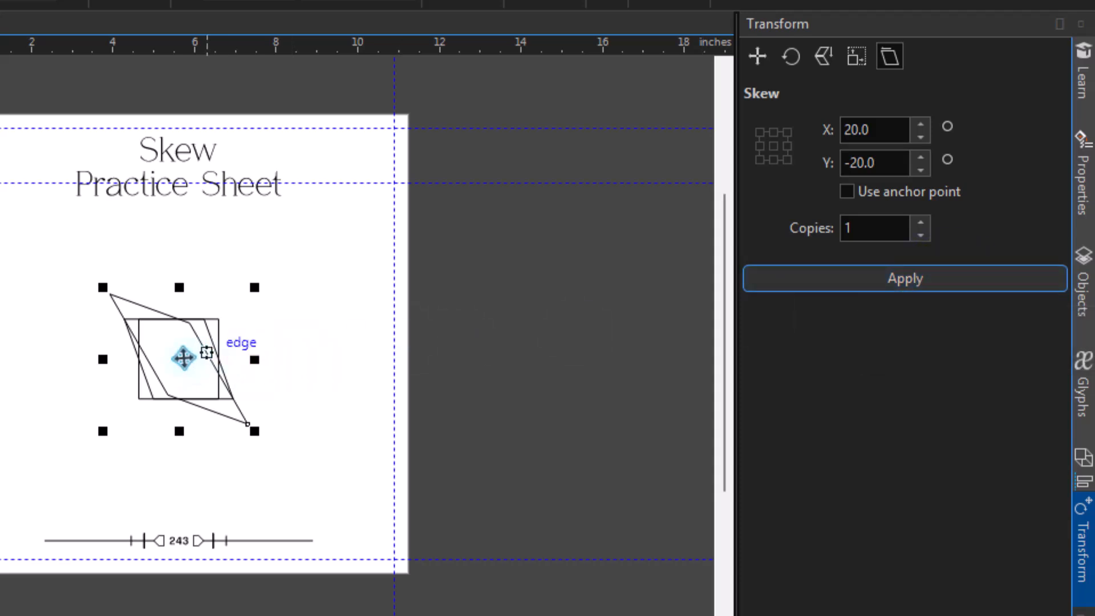
Move the doubly skewed shape and the original square to opposite sides of the first skewed copy, and deselect
drag(183, 357, 80, 358)
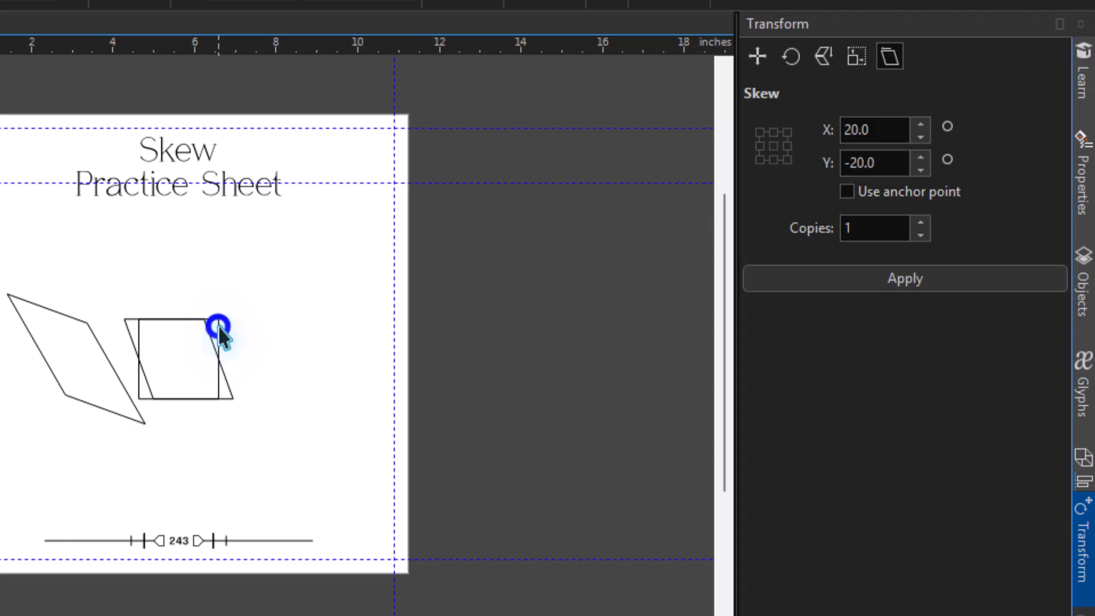
drag(218, 326, 342, 320)
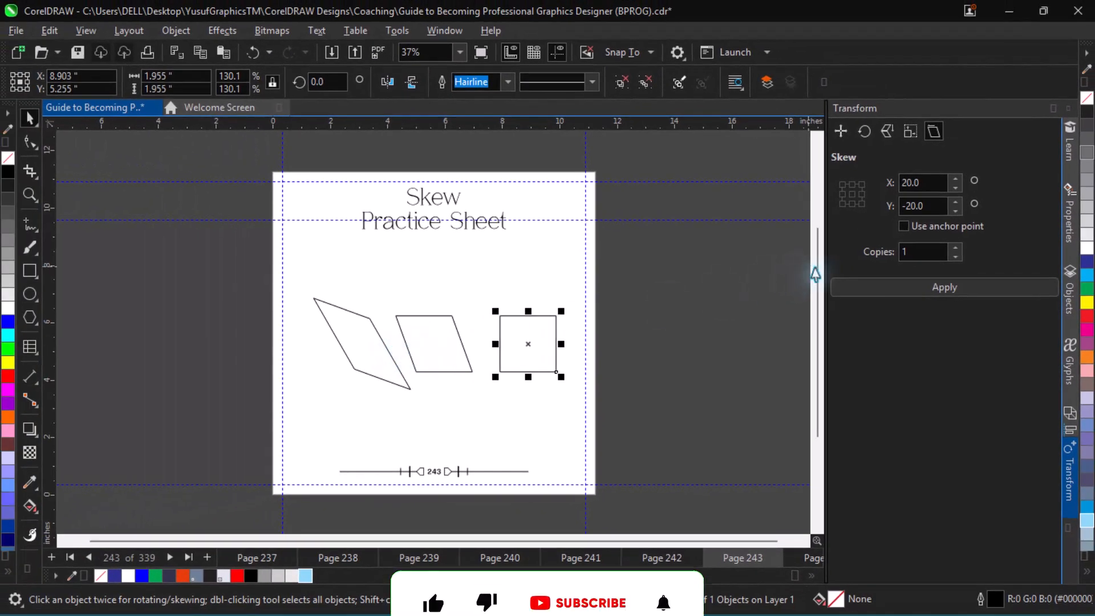
click(722, 335)
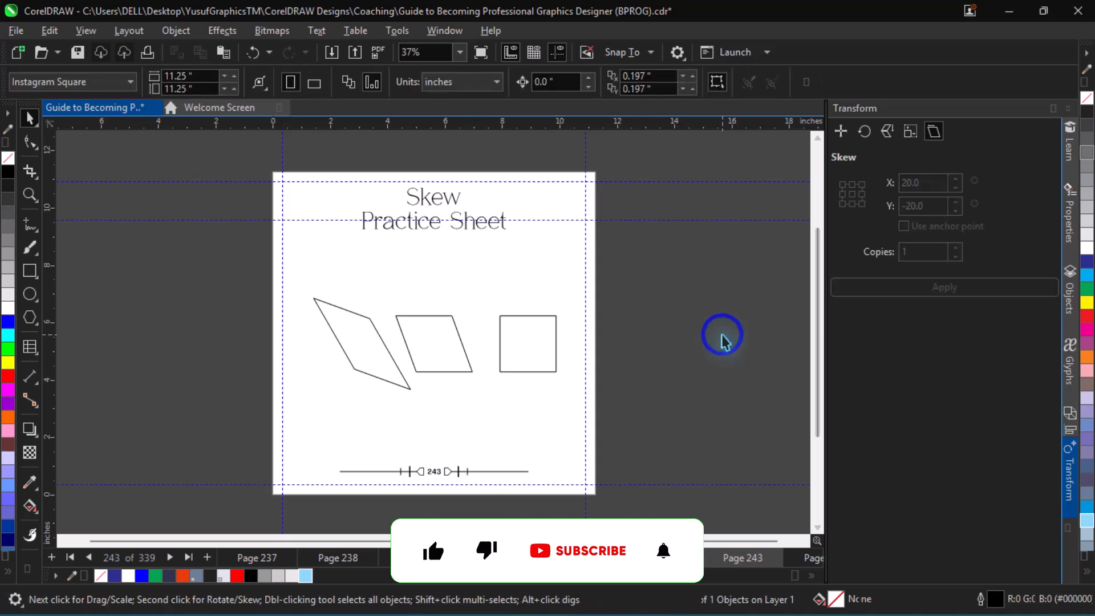